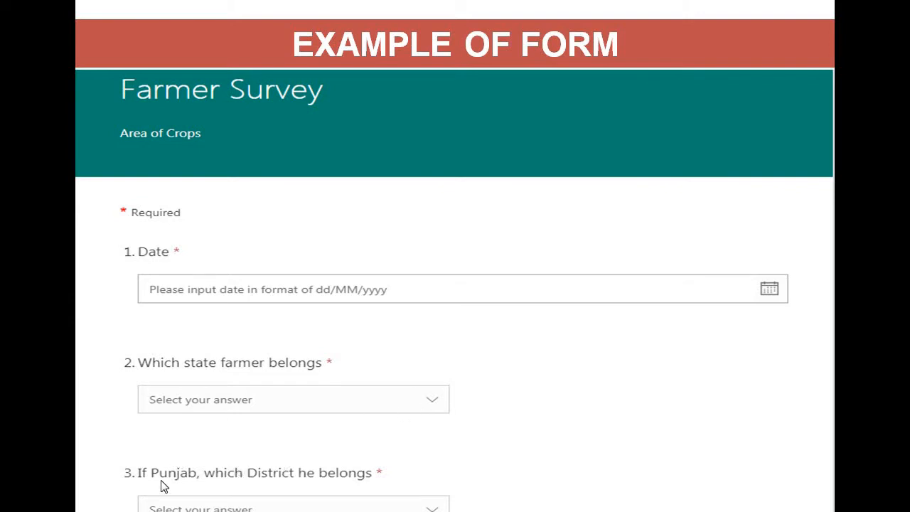
{"action": "left_click", "coordinate": [405, 311]}
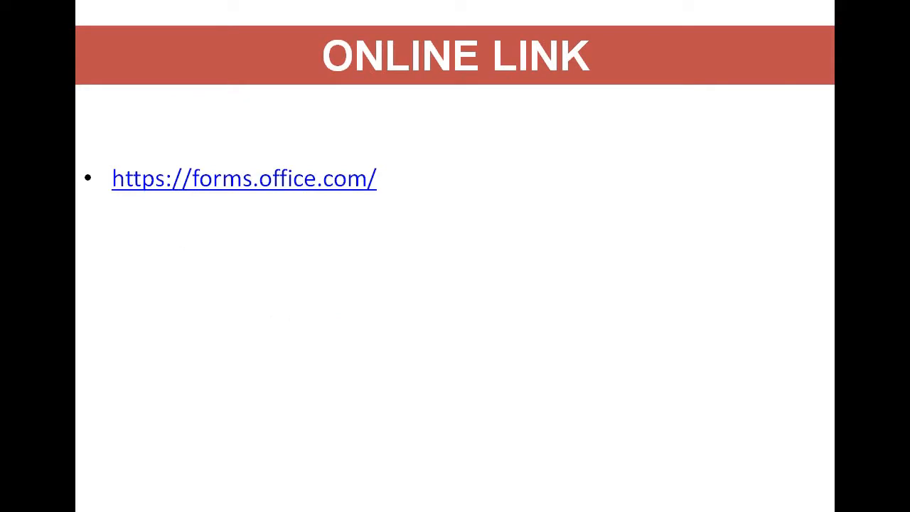
Open forms.office.com, choose Get started, and sign in with the account e-mail and password.
{"action": "left_click", "coordinate": [301, 191]}
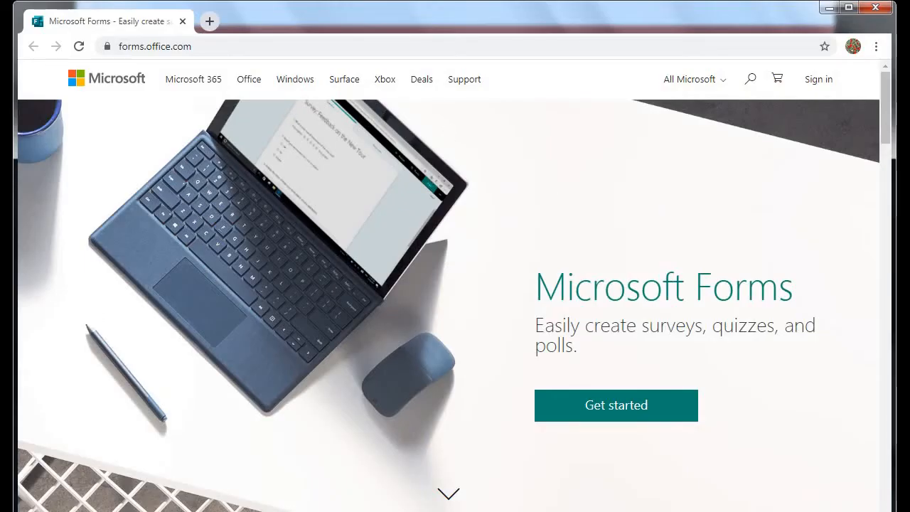
{"action": "left_click", "coordinate": [616, 419]}
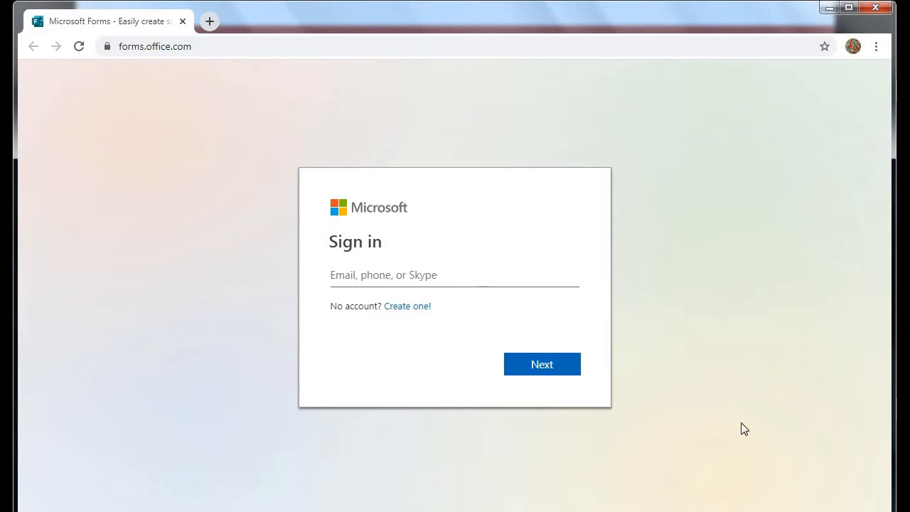
{"action": "left_click", "coordinate": [351, 274]}
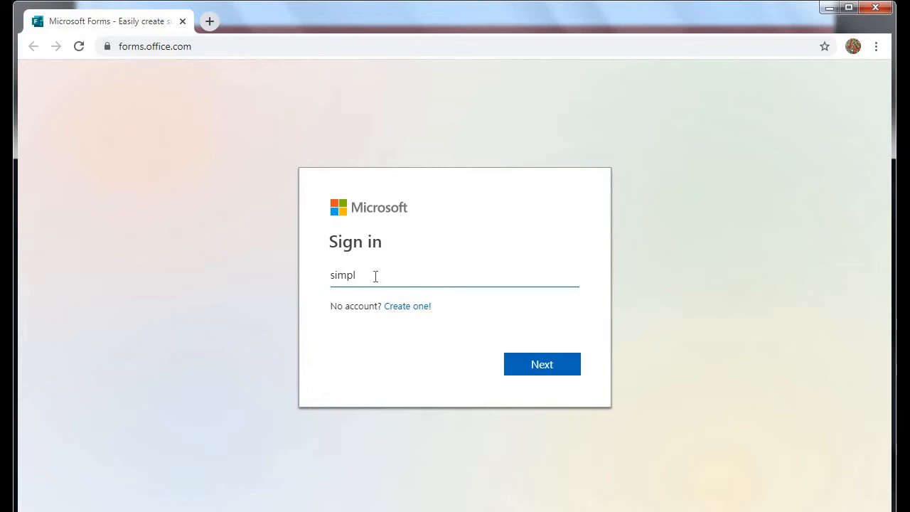
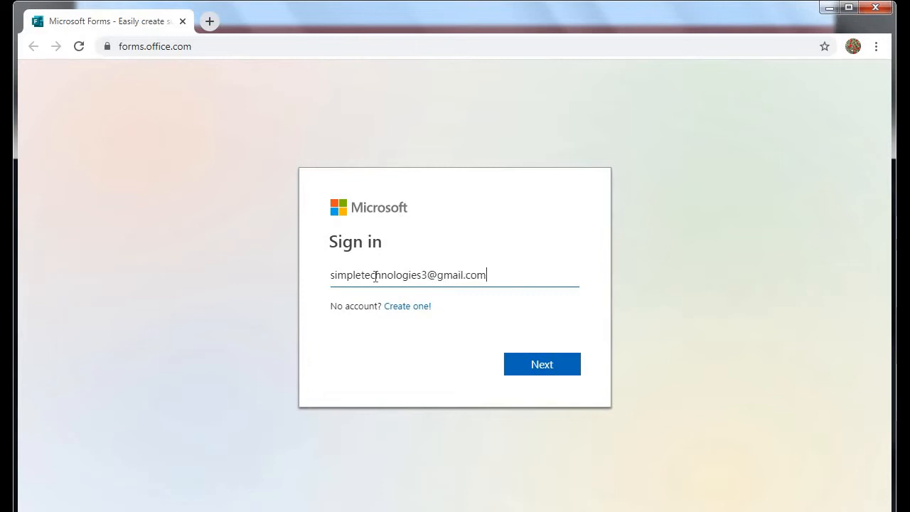
{"action": "left_click", "coordinate": [533, 365]}
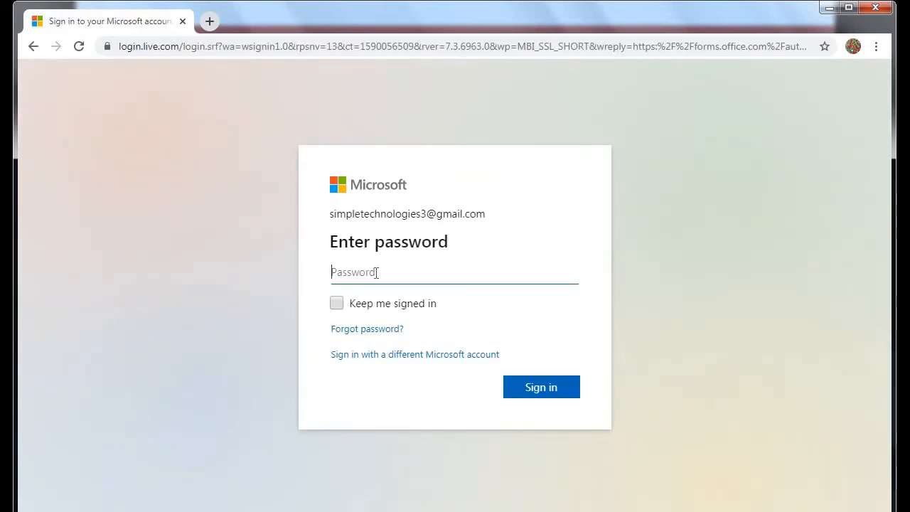
{"action": "type", "text": "•••••••••••••"}
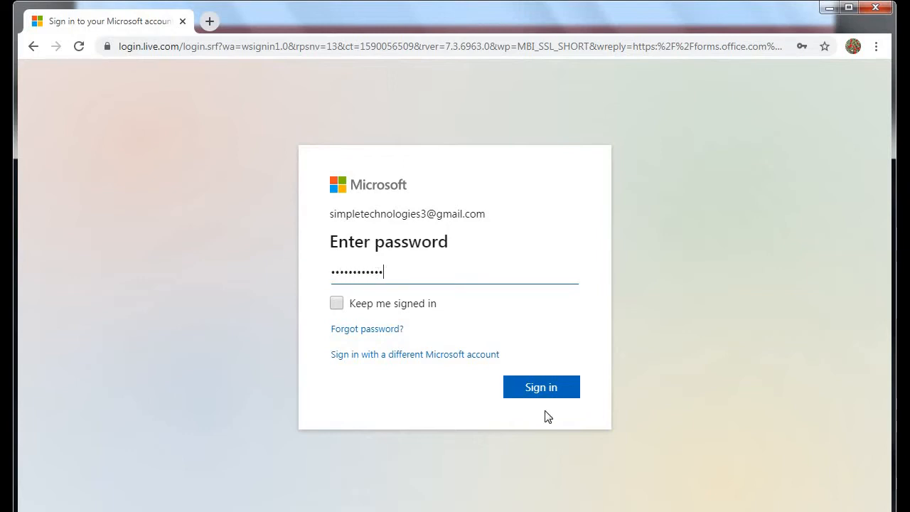
{"action": "left_click", "coordinate": [534, 387]}
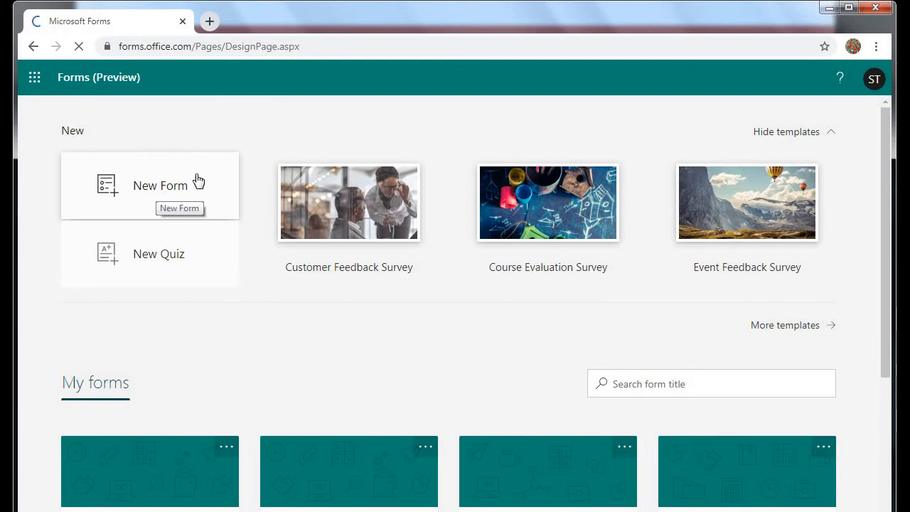
Create a new blank form titled 'Farmer Survey' with the description 'Paddy Information'.
{"action": "left_click", "coordinate": [155, 187]}
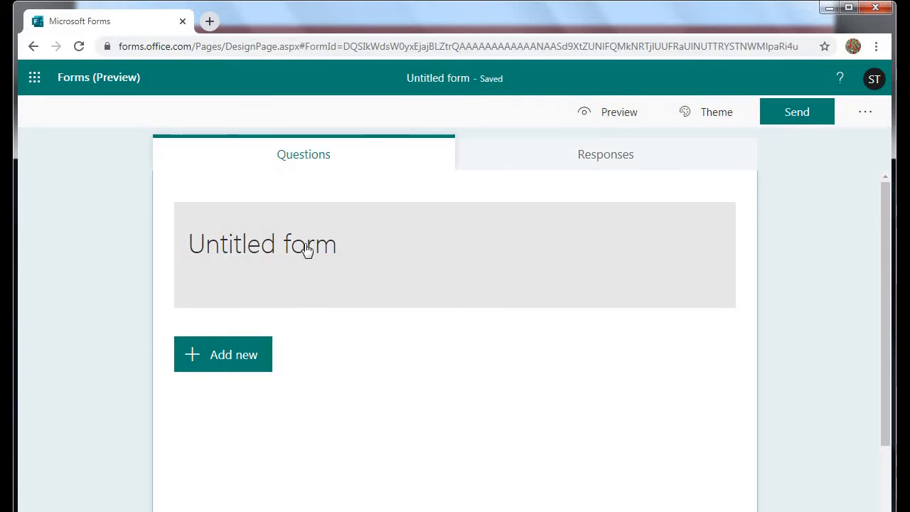
{"action": "left_click", "coordinate": [306, 249]}
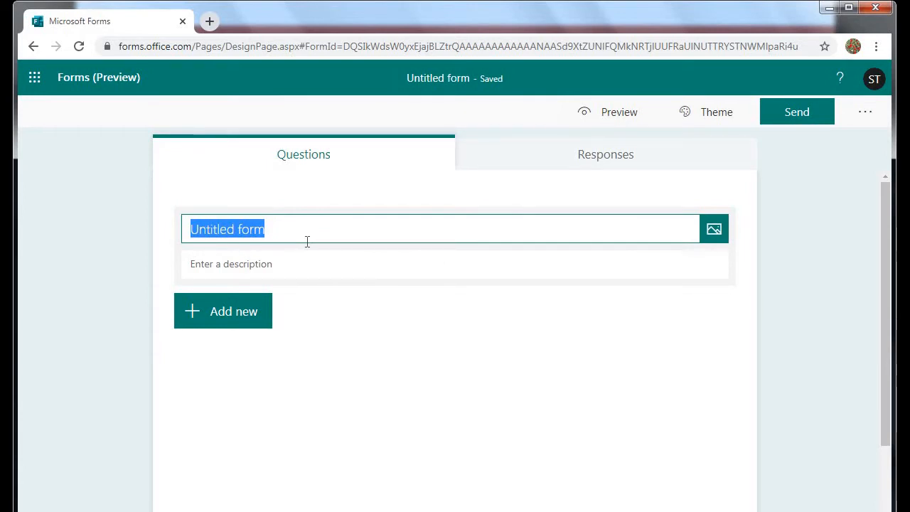
{"action": "type", "text": "Farmer "}
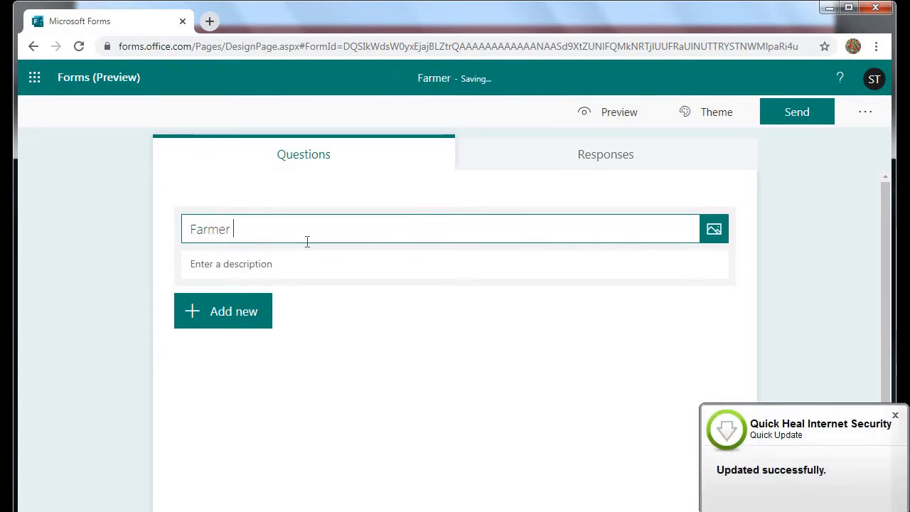
{"action": "type", "text": "Survey"}
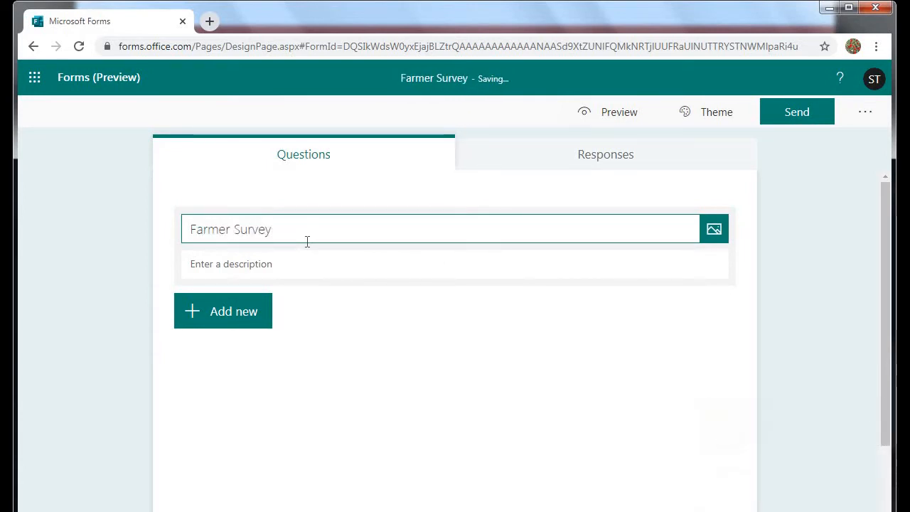
{"action": "left_click", "coordinate": [260, 267]}
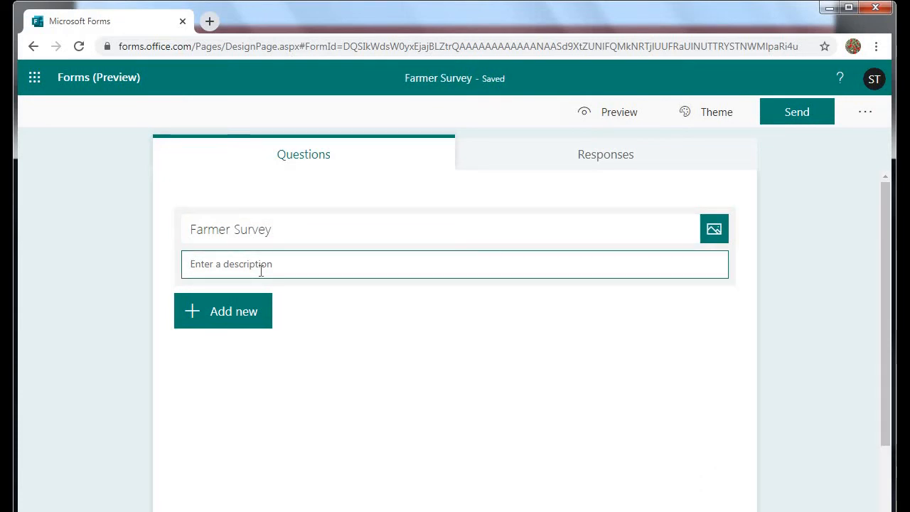
{"action": "type", "text": "Paddy"}
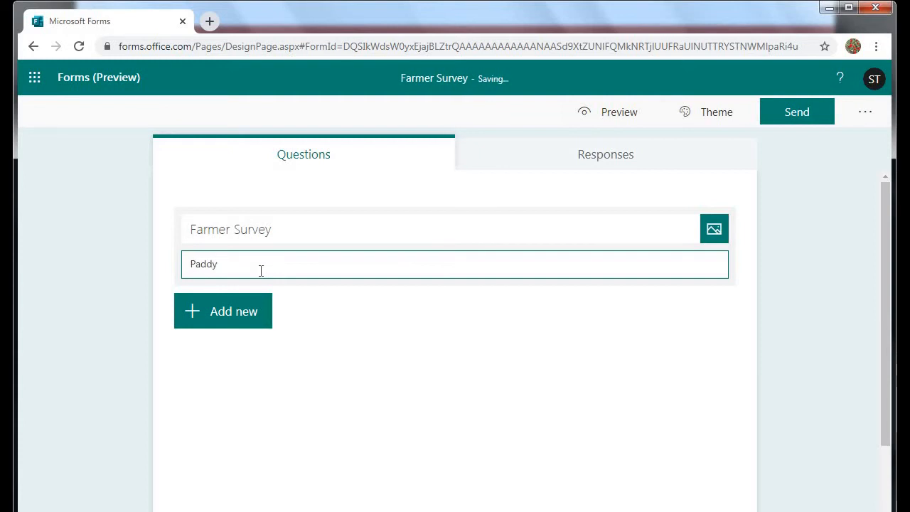
{"action": "type", "text": " Information"}
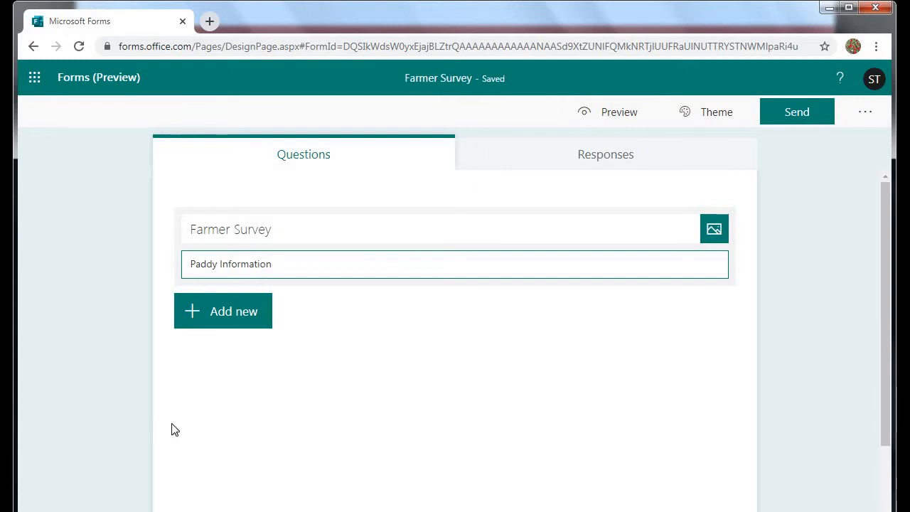
{"action": "left_click", "coordinate": [232, 320]}
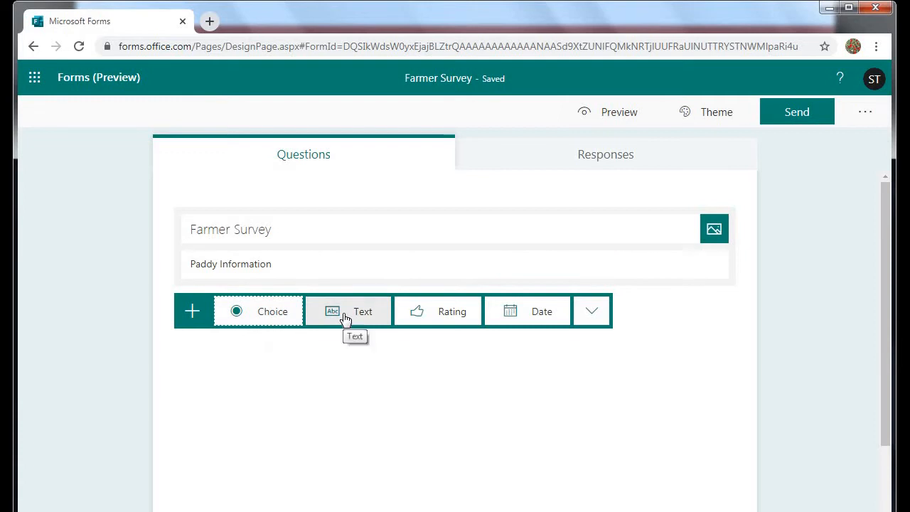
Add a Date question titled 'Date' and mark it required.
{"action": "left_click", "coordinate": [524, 313]}
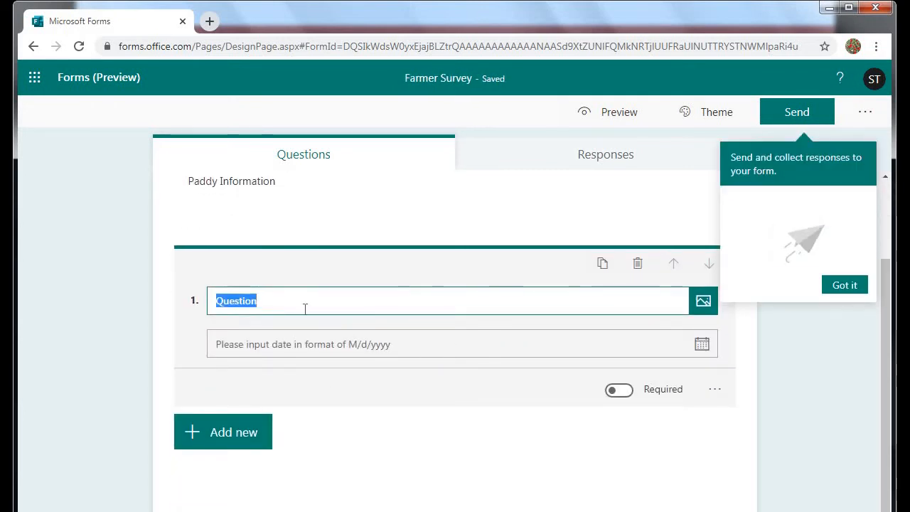
{"action": "left_click", "coordinate": [302, 310]}
{"action": "key", "text": "BackSpace"}
{"action": "key", "text": "BackSpace"}
{"action": "key", "text": "BackSpace"}
{"action": "key", "text": "BackSpace"}
{"action": "key", "text": "BackSpace"}
{"action": "key", "text": "BackSpace"}
{"action": "key", "text": "BackSpace"}
{"action": "key", "text": "BackSpace"}
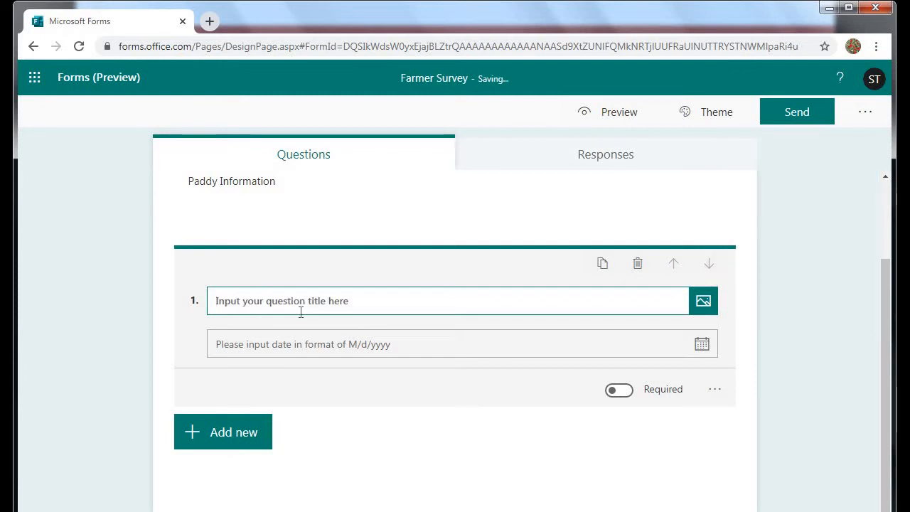
{"action": "type", "text": "date"}
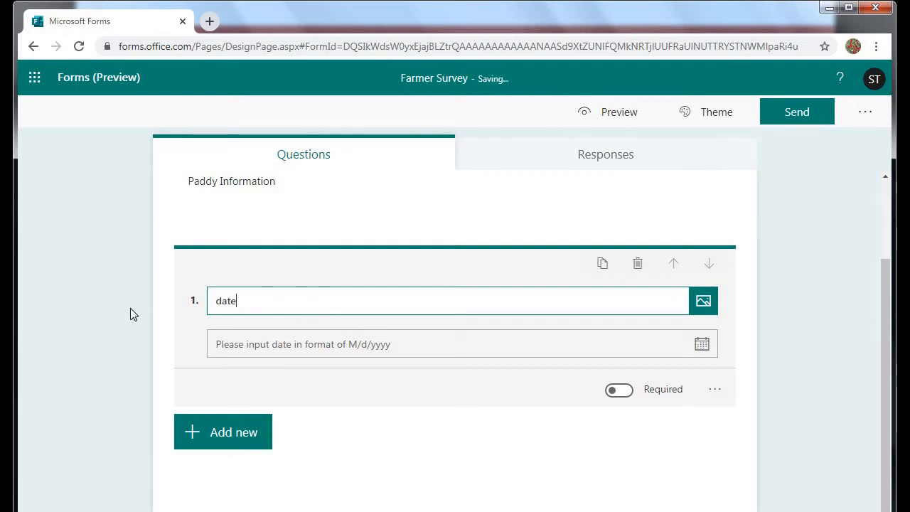
{"action": "left_click", "coordinate": [222, 302]}
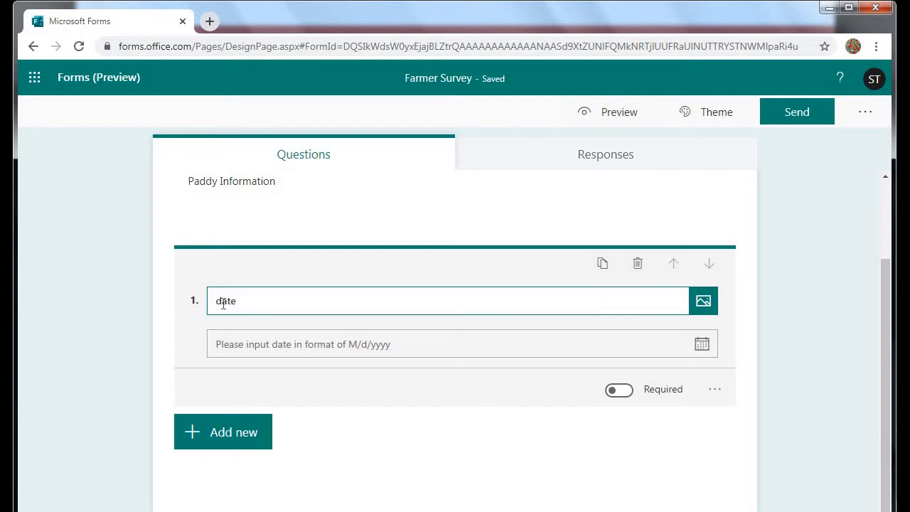
{"action": "key", "text": "BackSpace"}
{"action": "type", "text": "D"}
{"action": "left_click", "coordinate": [613, 397]}
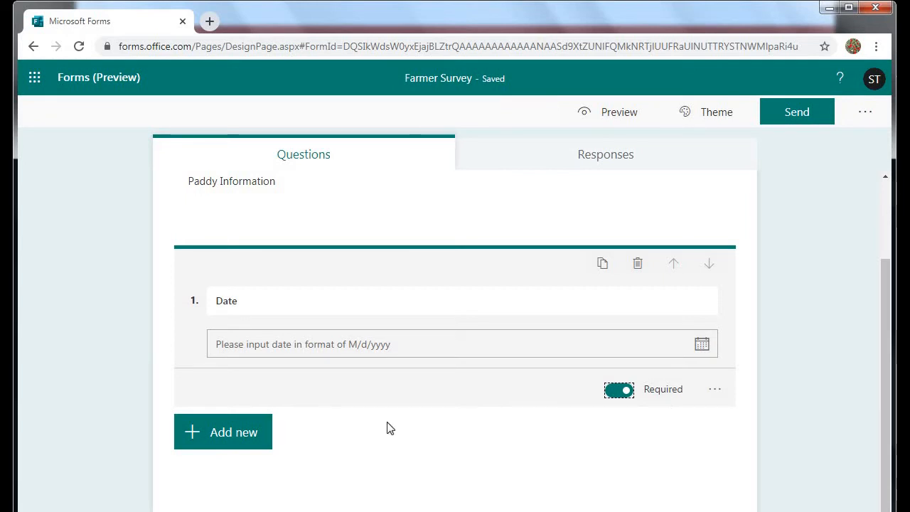
{"action": "left_click", "coordinate": [252, 432]}
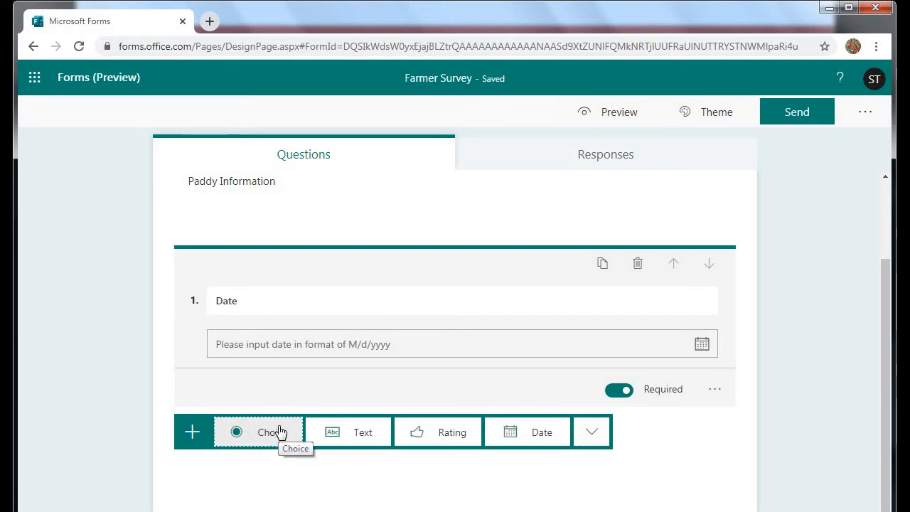
Add a text question 'What is the location of your farm' as question 2.
{"action": "left_click", "coordinate": [353, 435]}
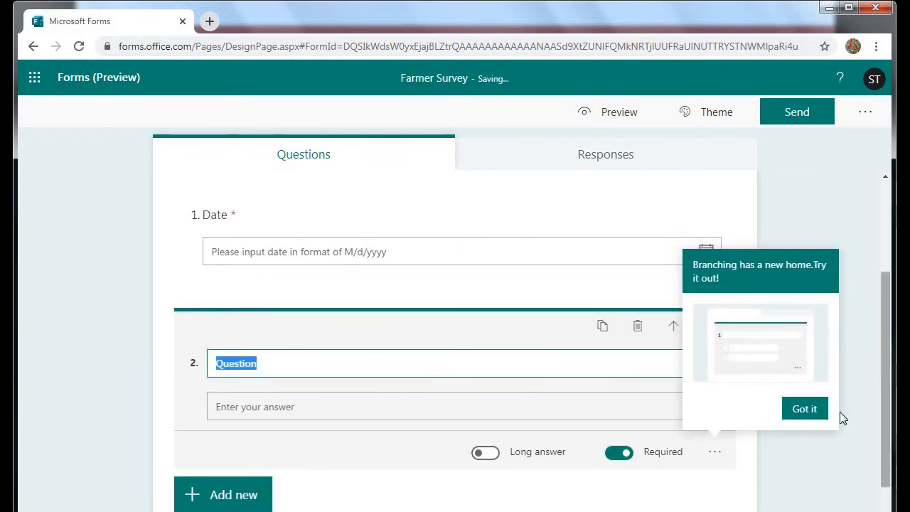
{"action": "left_click", "coordinate": [806, 417]}
{"action": "left_click", "coordinate": [391, 364]}
{"action": "type", "text": "What is "}
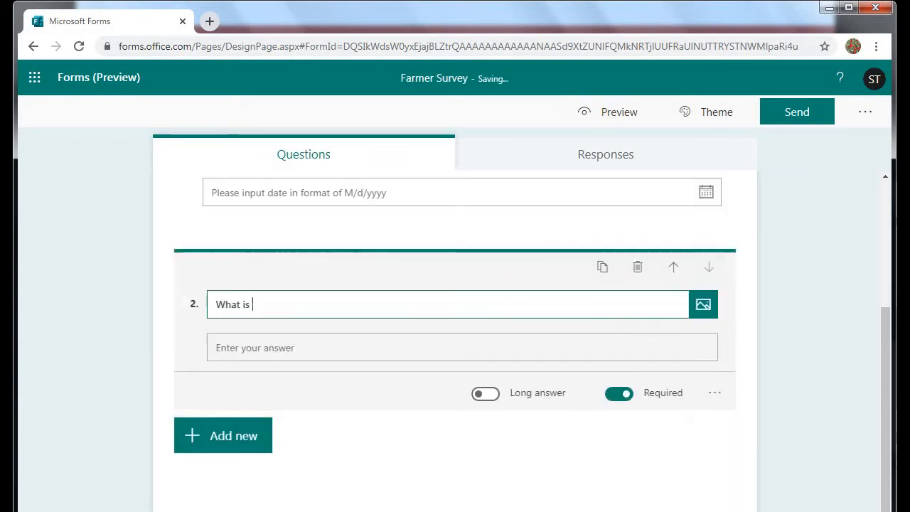
{"action": "type", "text": "the loca"}
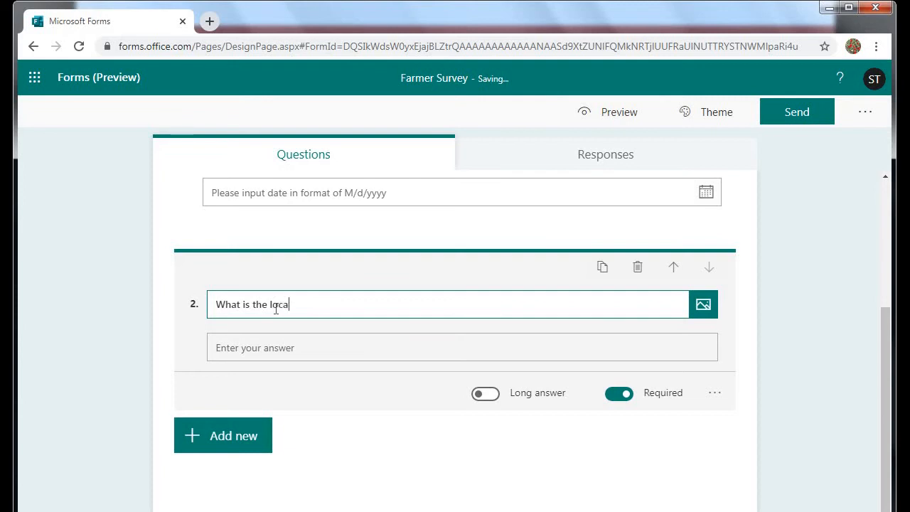
{"action": "type", "text": "tion of your farm"}
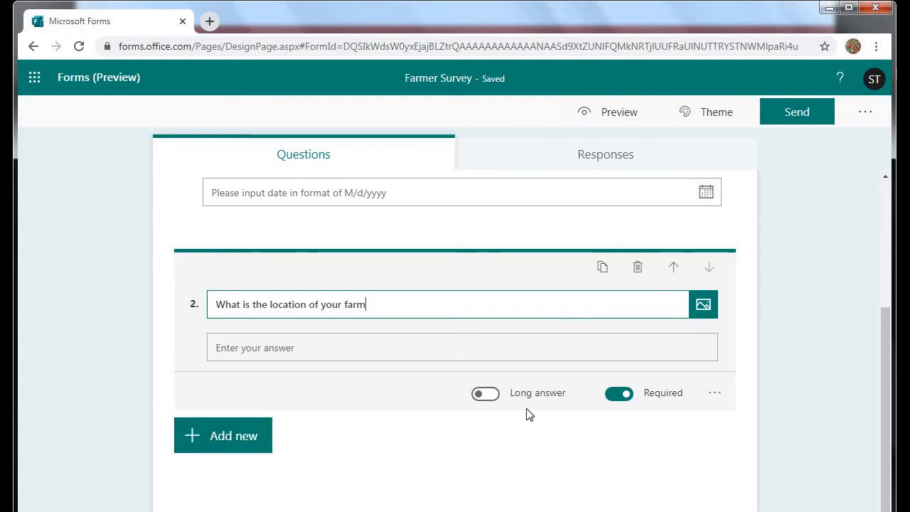
{"action": "left_click", "coordinate": [256, 443]}
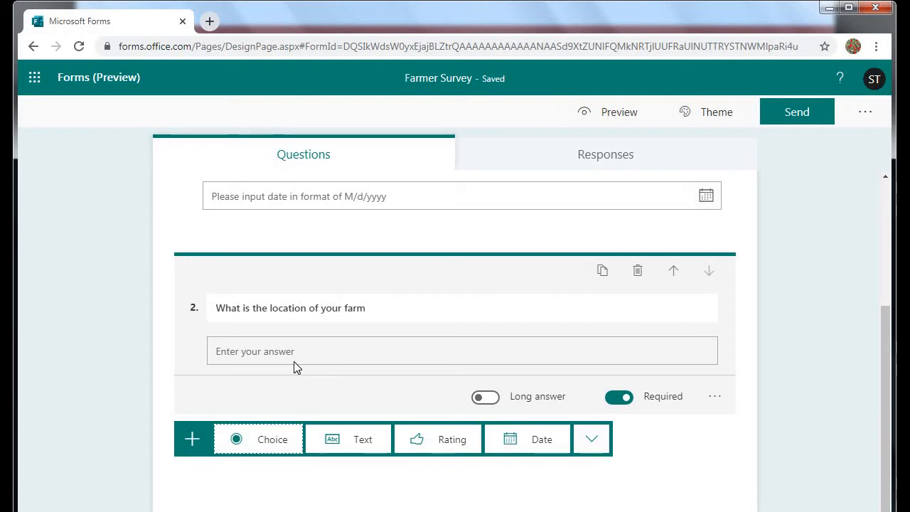
Add choice question 3 'What type of irrigation is available' as a drop-down with Groundwater and canal.
{"action": "left_click", "coordinate": [263, 442]}
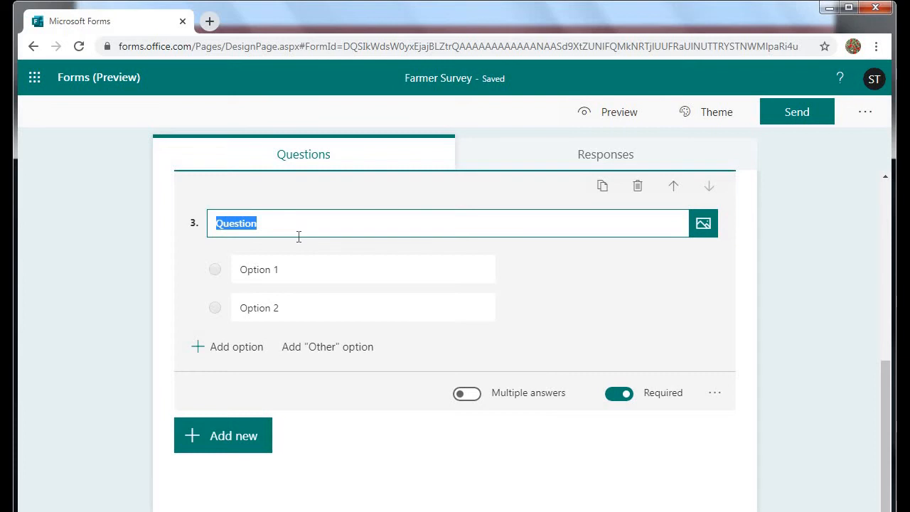
{"action": "type", "text": "What type of "}
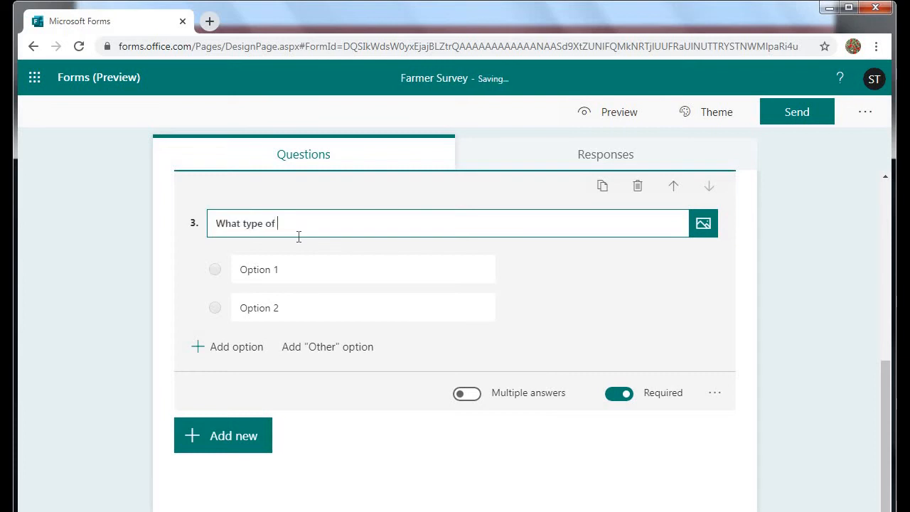
{"action": "type", "text": "irrigation is available"}
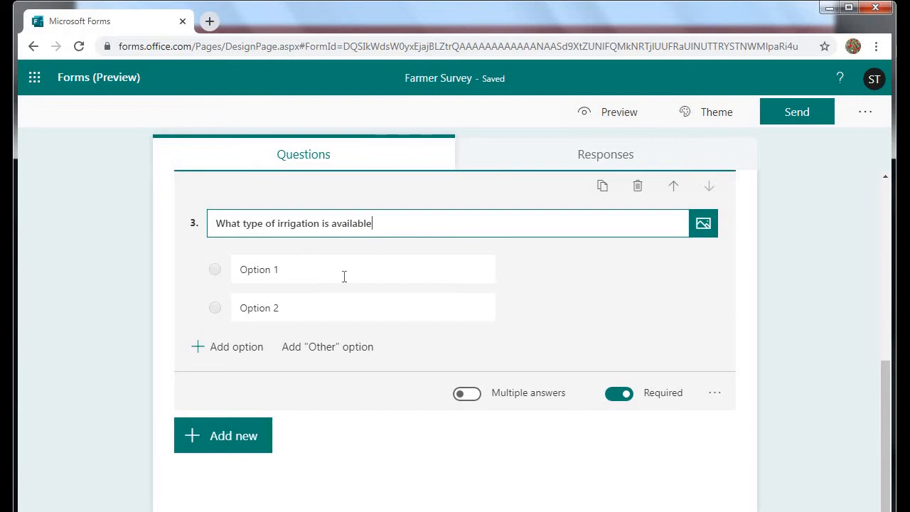
{"action": "left_click", "coordinate": [251, 276]}
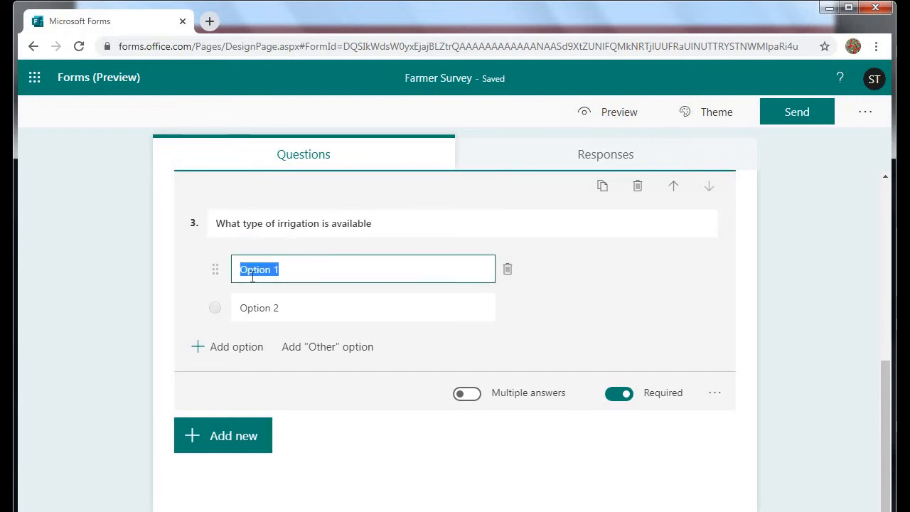
{"action": "type", "text": "Groundw"}
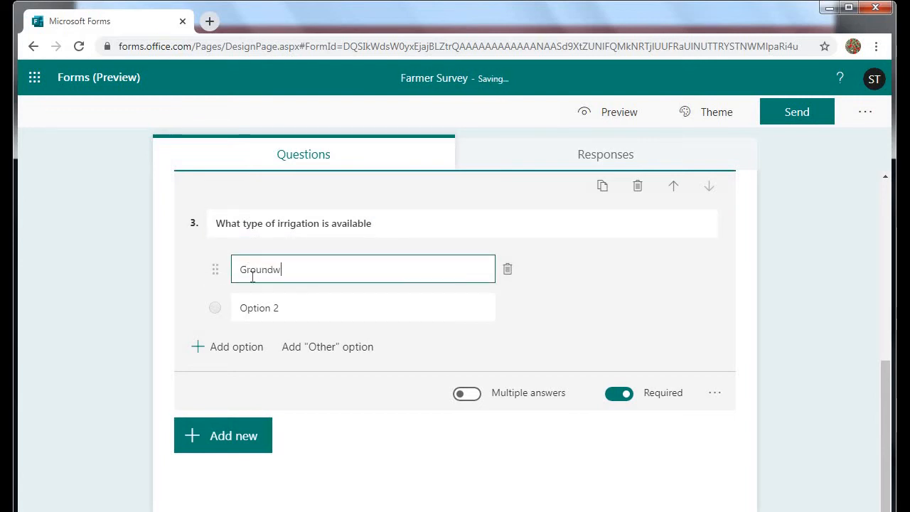
{"action": "type", "text": "atre"}
{"action": "left_click", "coordinate": [272, 308]}
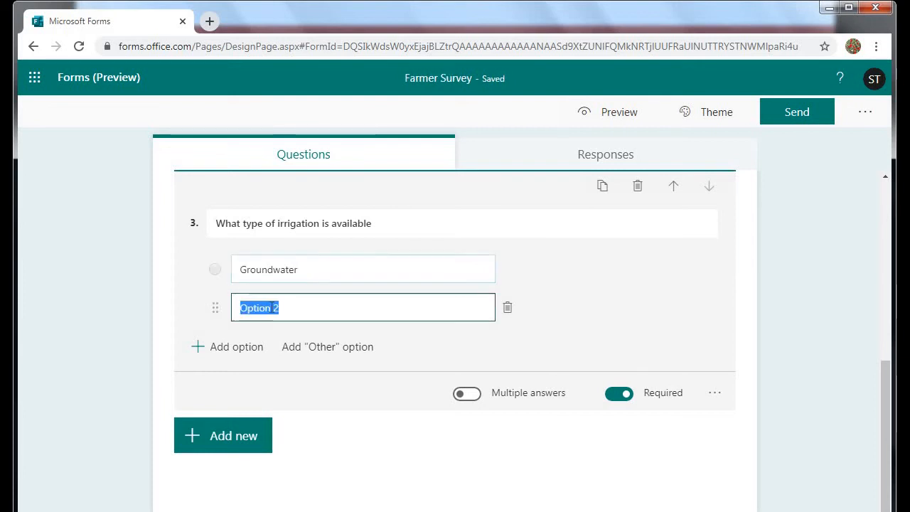
{"action": "type", "text": "canal"}
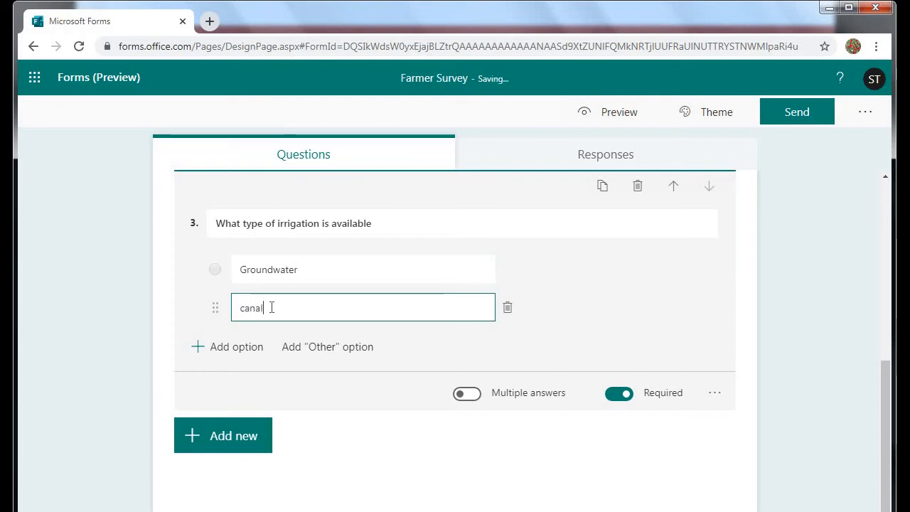
{"action": "left_click", "coordinate": [714, 397]}
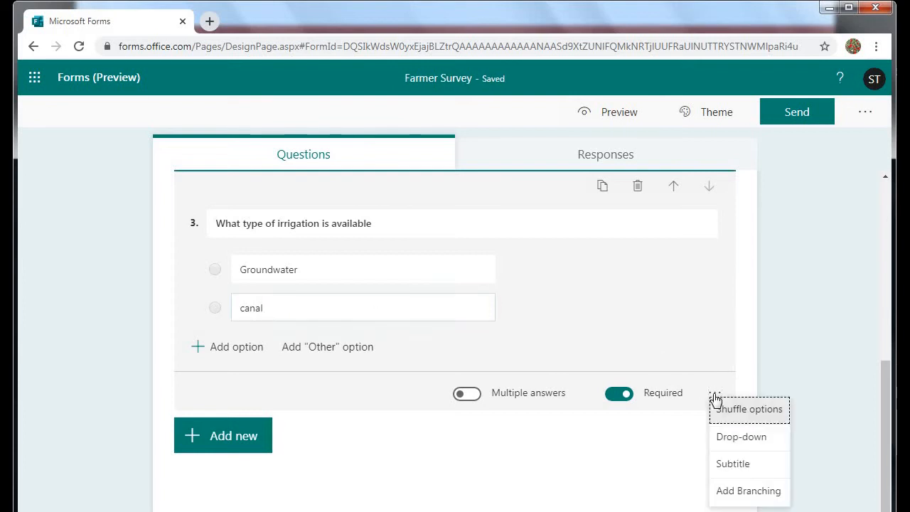
{"action": "left_click", "coordinate": [730, 438]}
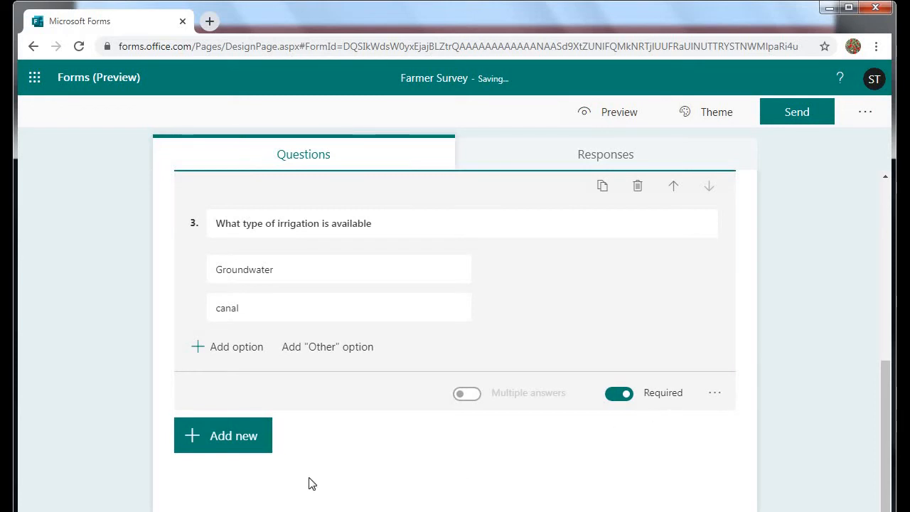
Add text question 4 titled 'What is the area of paddy (acre)'.
{"action": "left_click", "coordinate": [335, 373]}
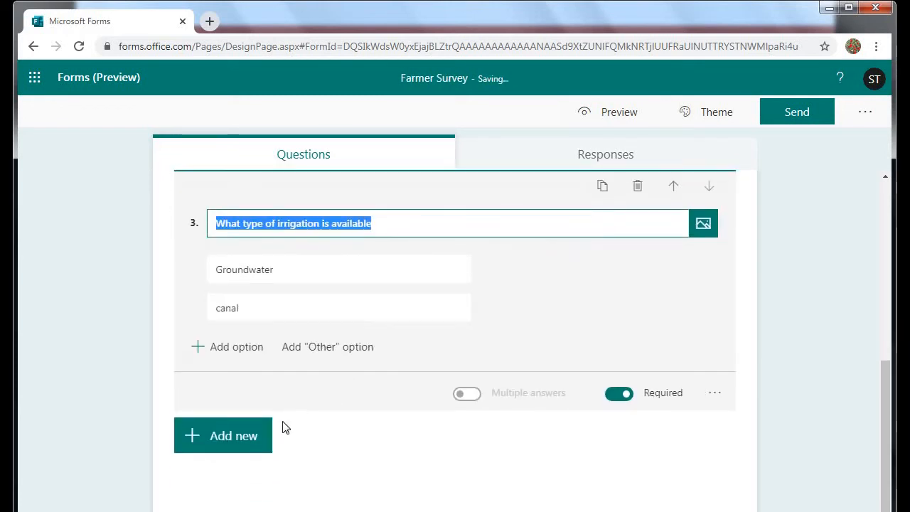
{"action": "left_click", "coordinate": [239, 440]}
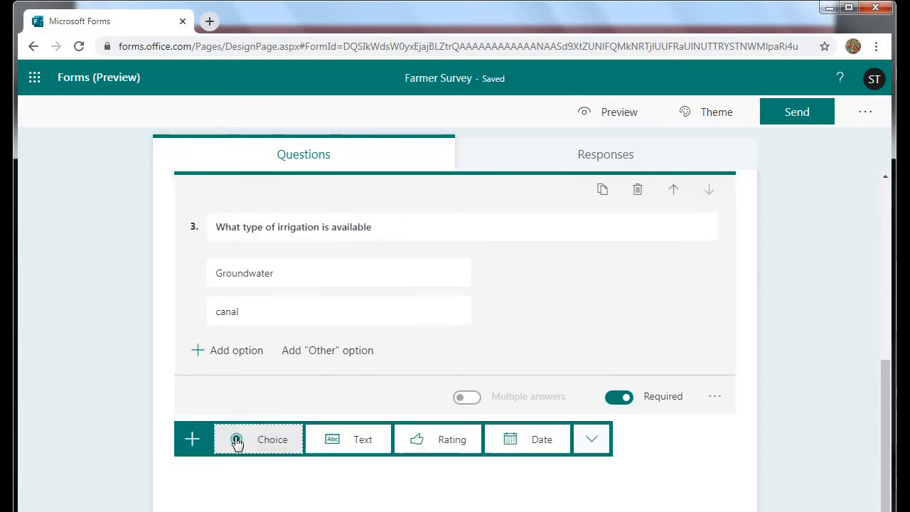
{"action": "left_click", "coordinate": [363, 440]}
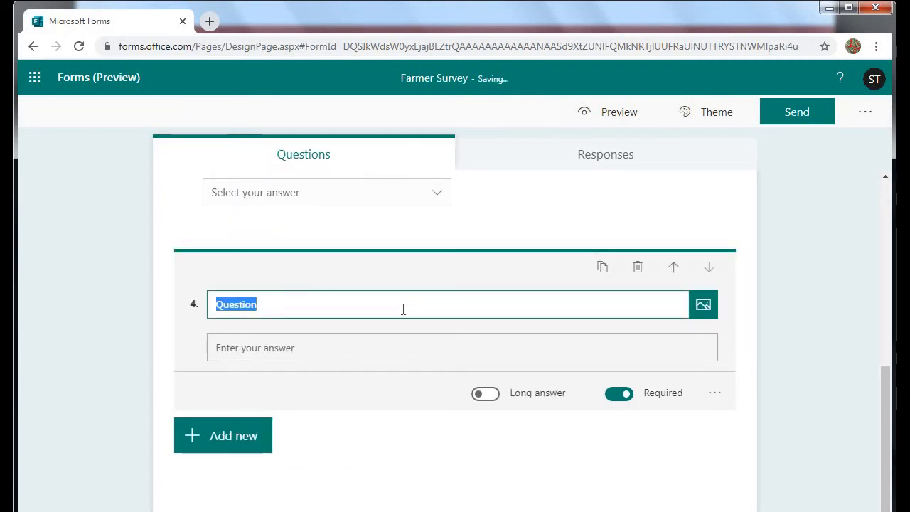
{"action": "type", "text": "W"}
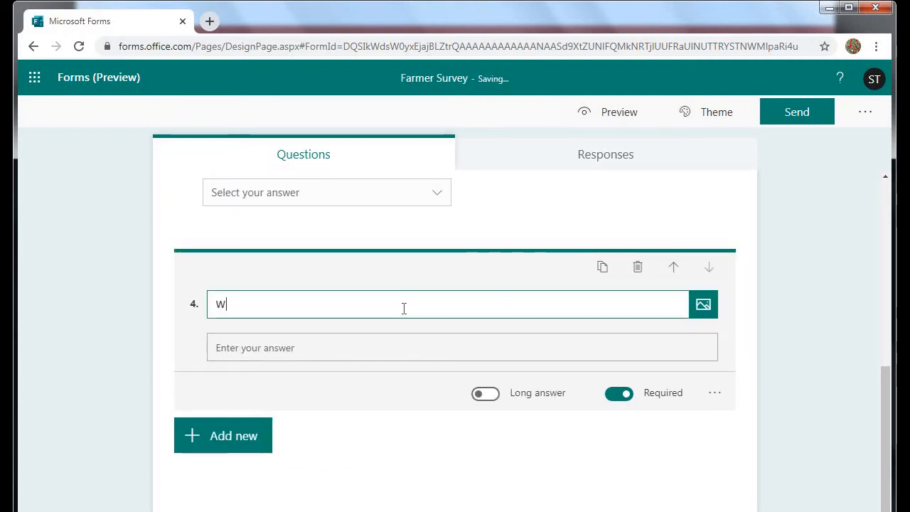
{"action": "type", "text": "hat is t"}
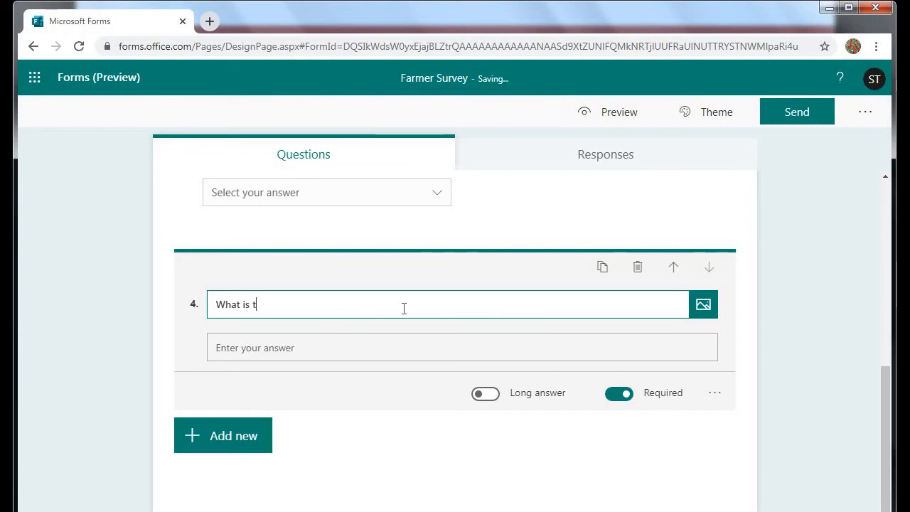
{"action": "type", "text": "he area "}
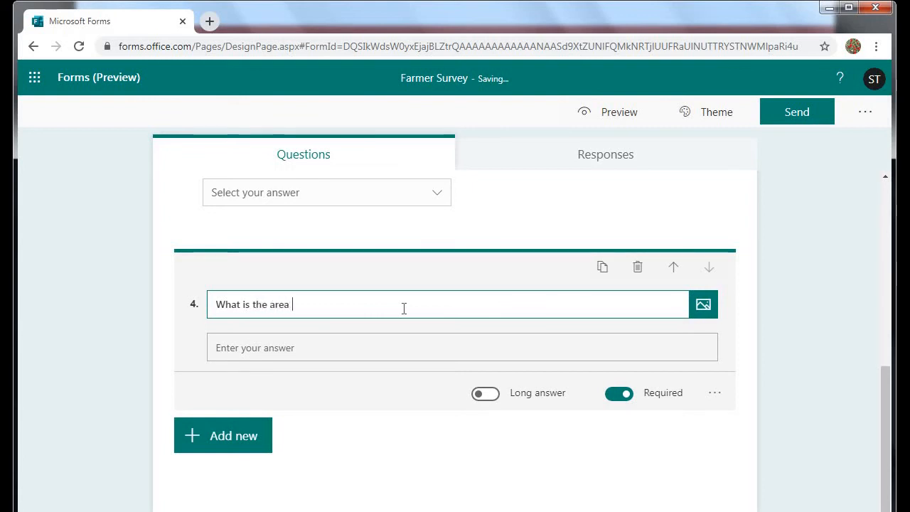
{"action": "type", "text": "of paady"}
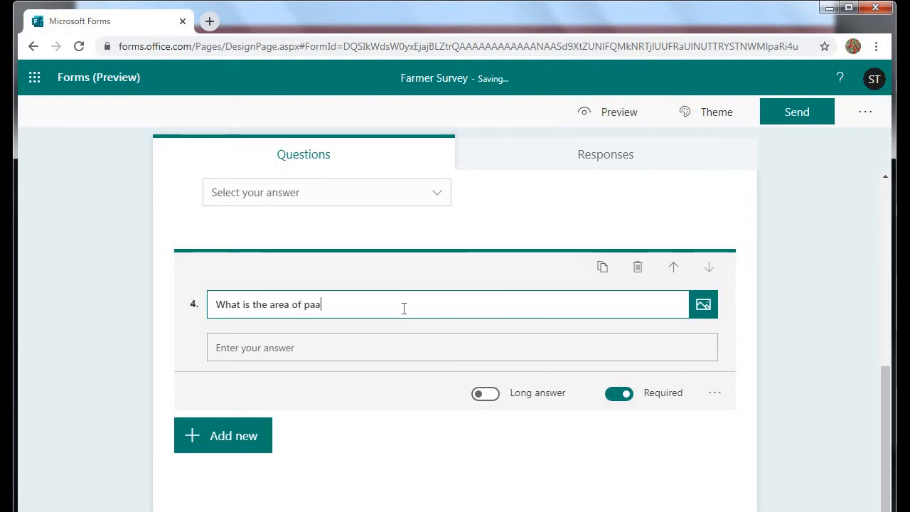
{"action": "key", "text": "BackSpace"}
{"action": "key", "text": "BackSpace"}
{"action": "key", "text": "BackSpace"}
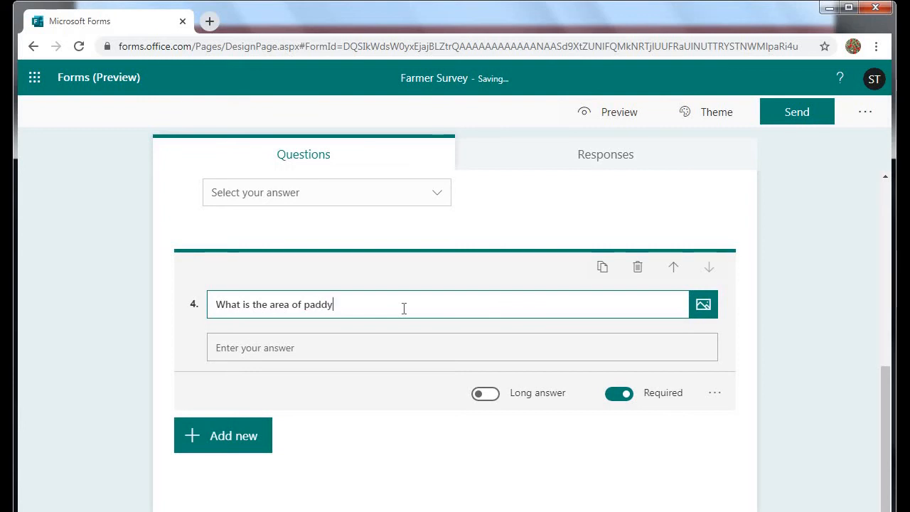
{"action": "type", "text": "ddy (acre)"}
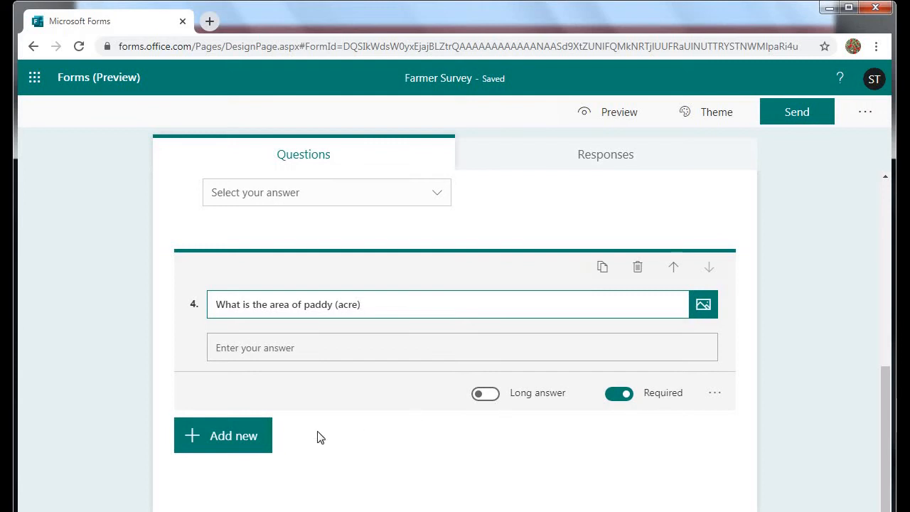
Title the new text question 'What is yield of paddy (quintal)'.
{"action": "type", "text": "W"}
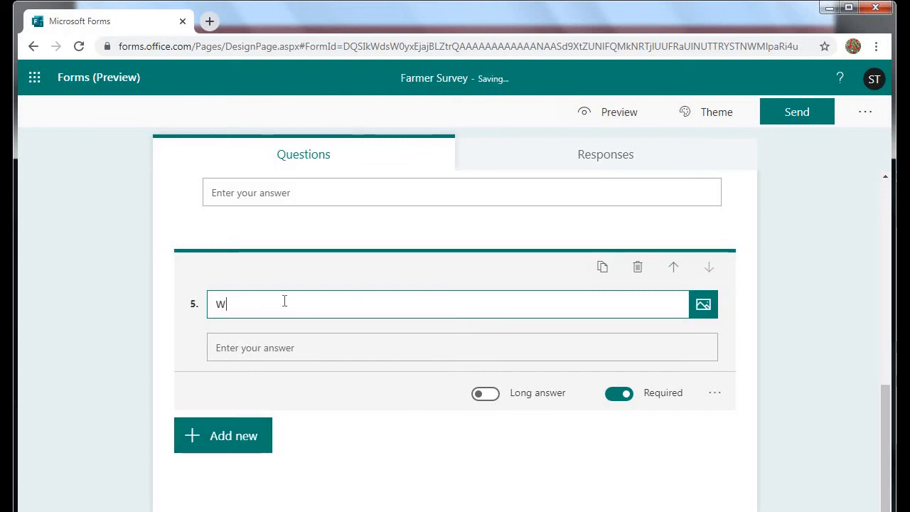
{"action": "type", "text": "hat is"}
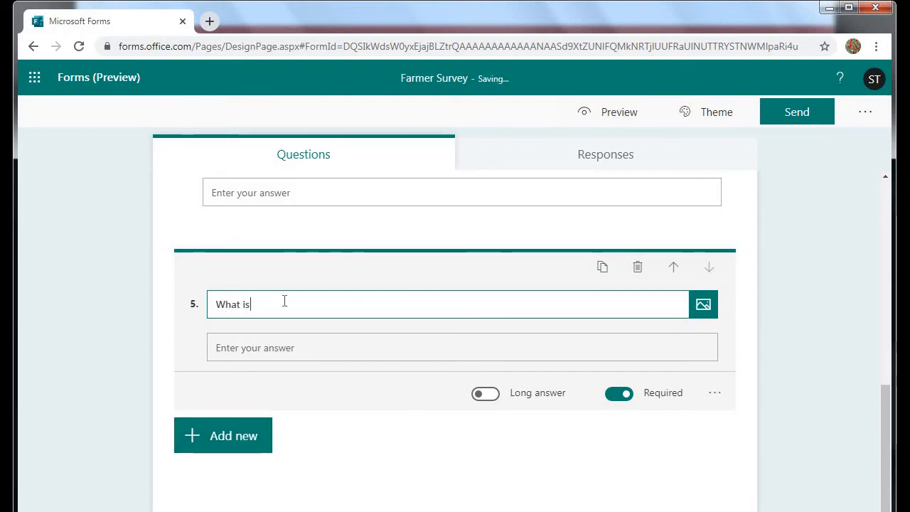
{"action": "type", "text": " yield"}
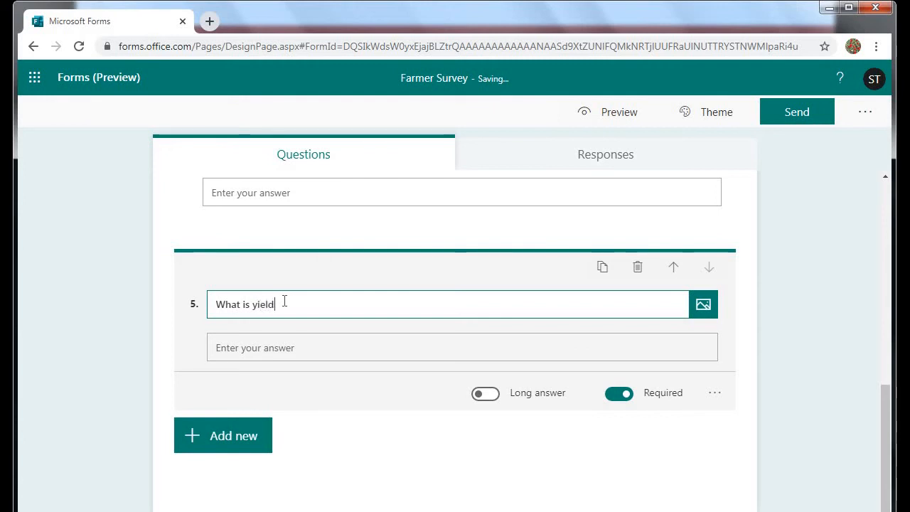
{"action": "type", "text": " of paddy ("}
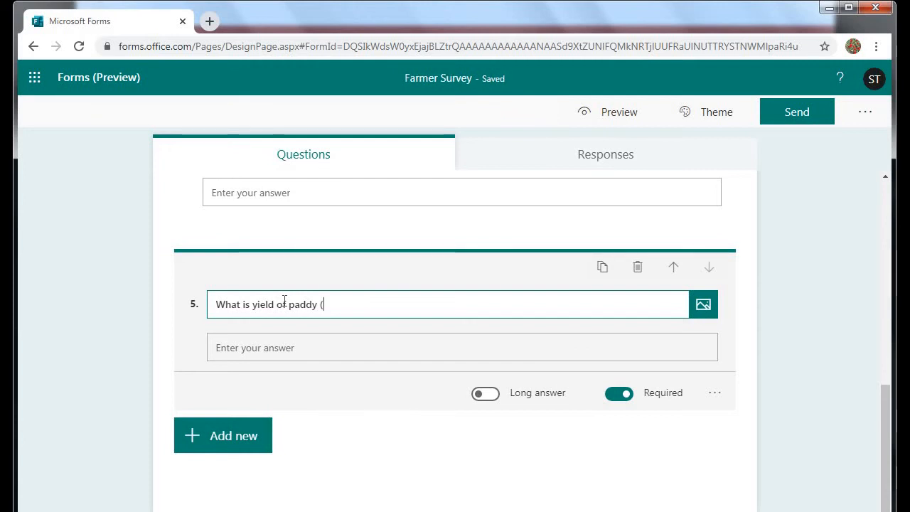
{"action": "type", "text": "qui"}
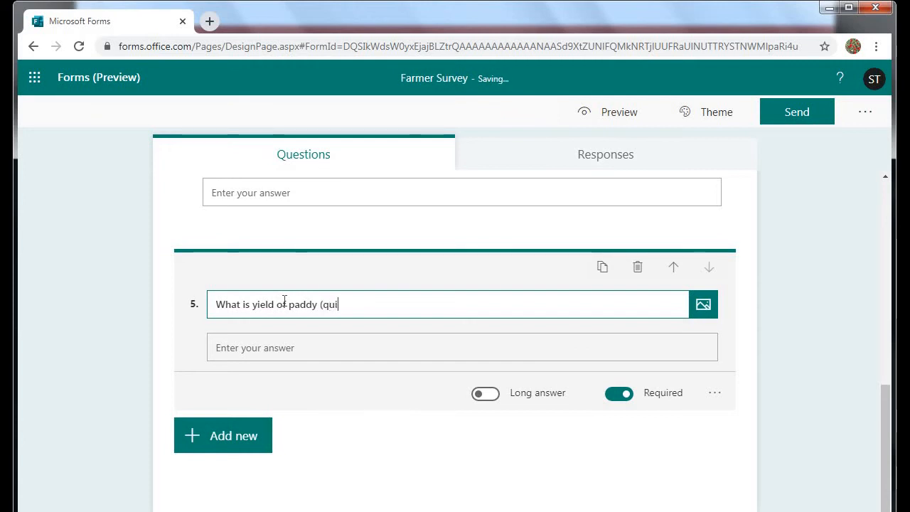
{"action": "type", "text": "ntal"}
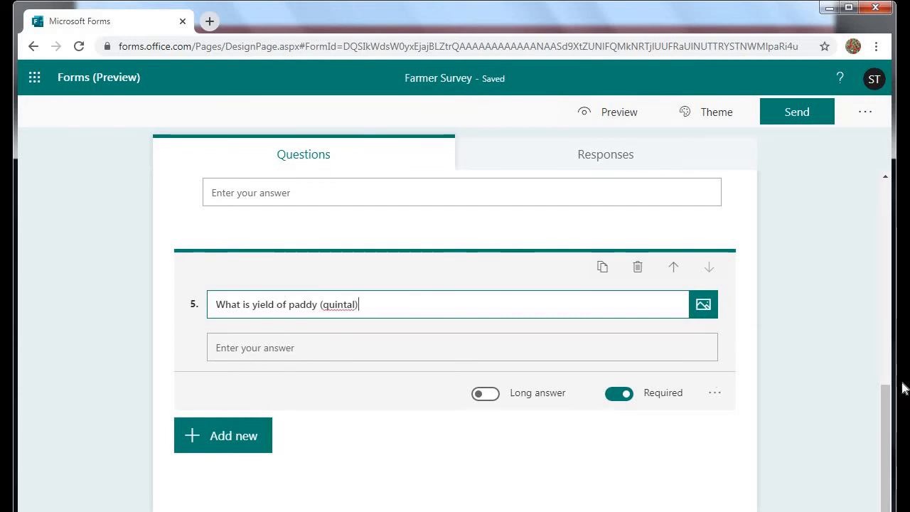
{"action": "left_click", "coordinate": [713, 398]}
{"action": "left_click", "coordinate": [739, 437]}
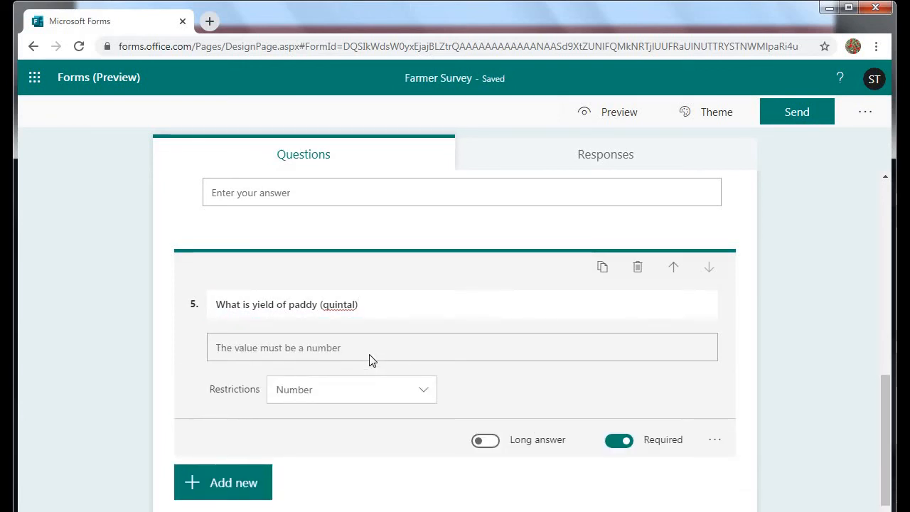
{"action": "left_click", "coordinate": [421, 392]}
{"action": "left_click", "coordinate": [420, 392]}
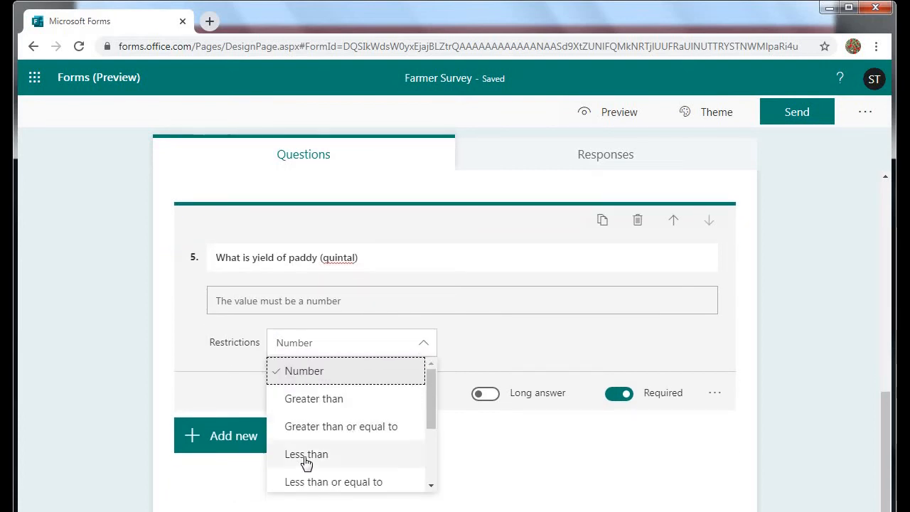
{"action": "left_click", "coordinate": [500, 434]}
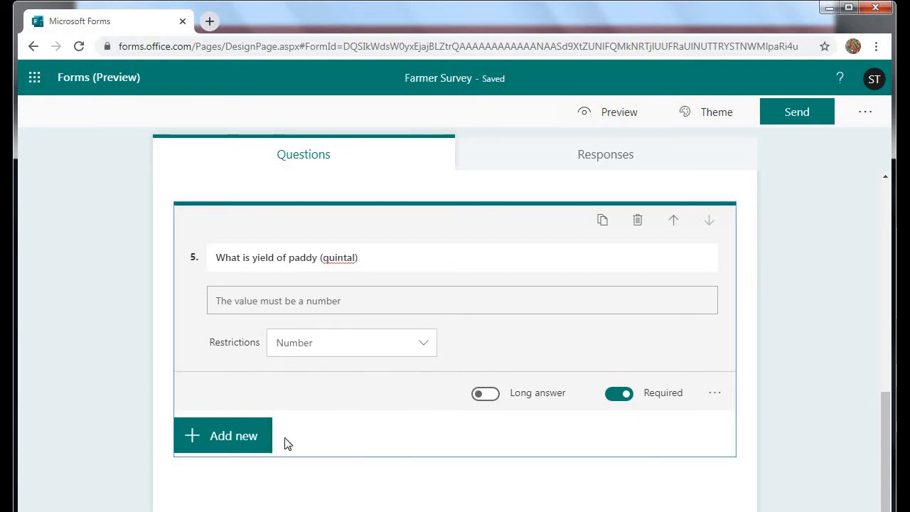
{"action": "scroll", "coordinate": [286, 417], "scroll_direction": "up", "scroll_amount": 4}
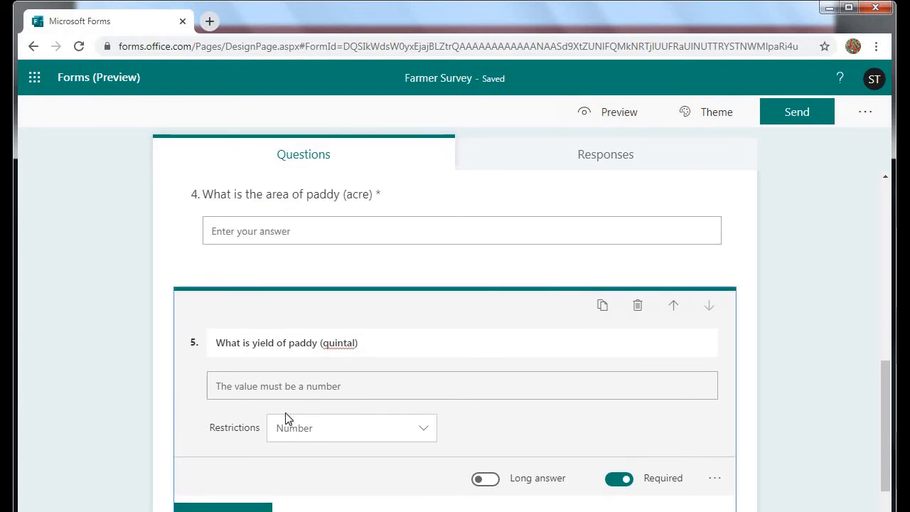
{"action": "scroll", "coordinate": [288, 420], "scroll_direction": "up", "scroll_amount": 3}
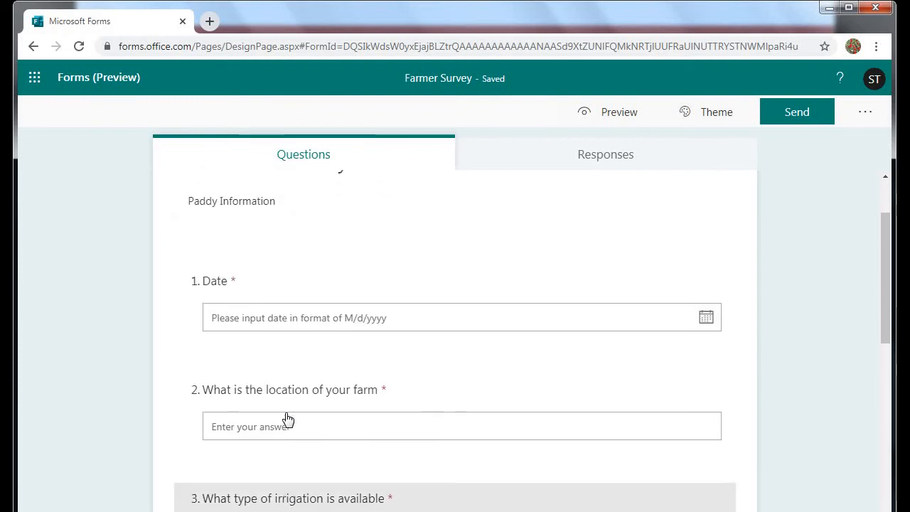
{"action": "scroll", "coordinate": [286, 420], "scroll_direction": "down", "scroll_amount": 1}
{"action": "scroll", "coordinate": [289, 418], "scroll_direction": "down", "scroll_amount": 6}
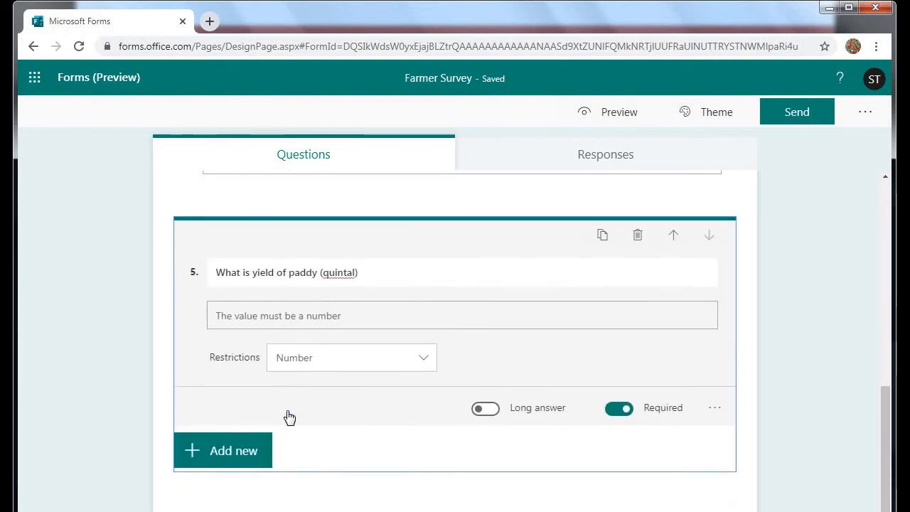
{"action": "scroll", "coordinate": [289, 412], "scroll_direction": "up", "scroll_amount": 9}
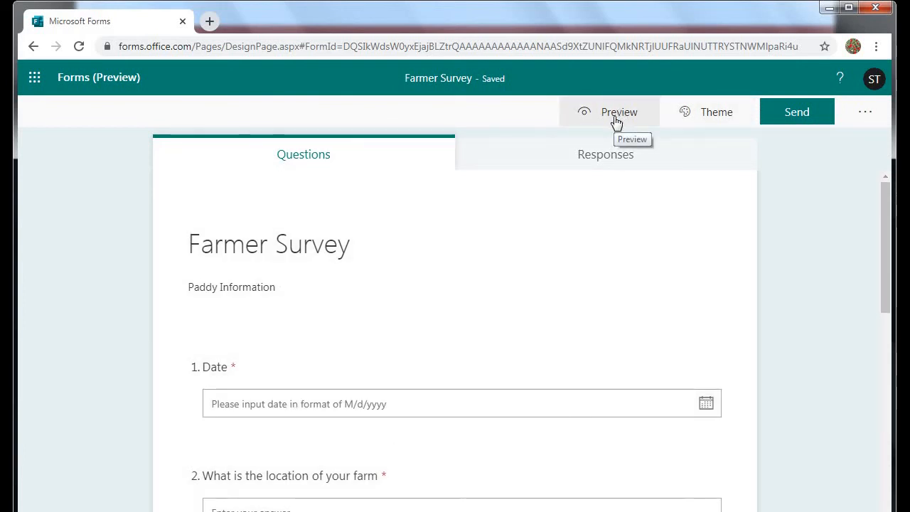
Preview the form, picking 5/8/2020 for Date and entering 'hoshairpur,' as the farm location.
{"action": "left_click", "coordinate": [616, 121]}
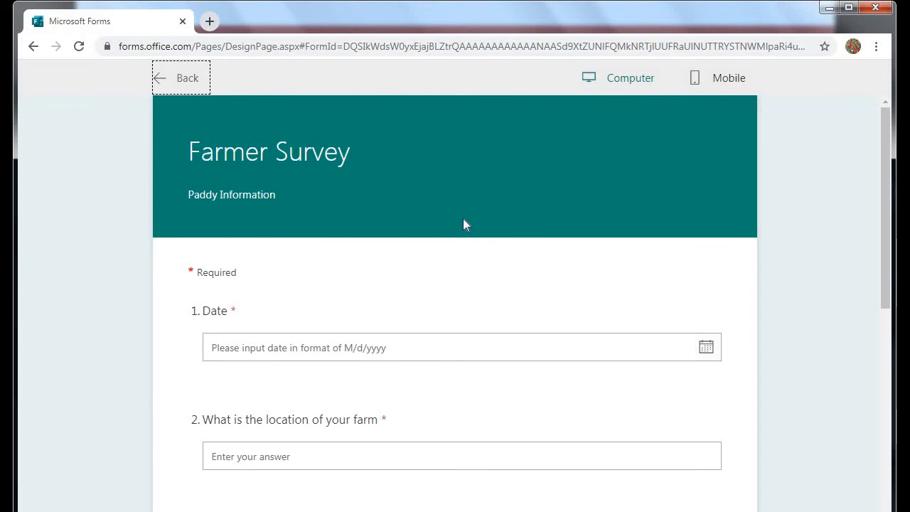
{"action": "scroll", "coordinate": [462, 225], "scroll_direction": "down", "scroll_amount": 1}
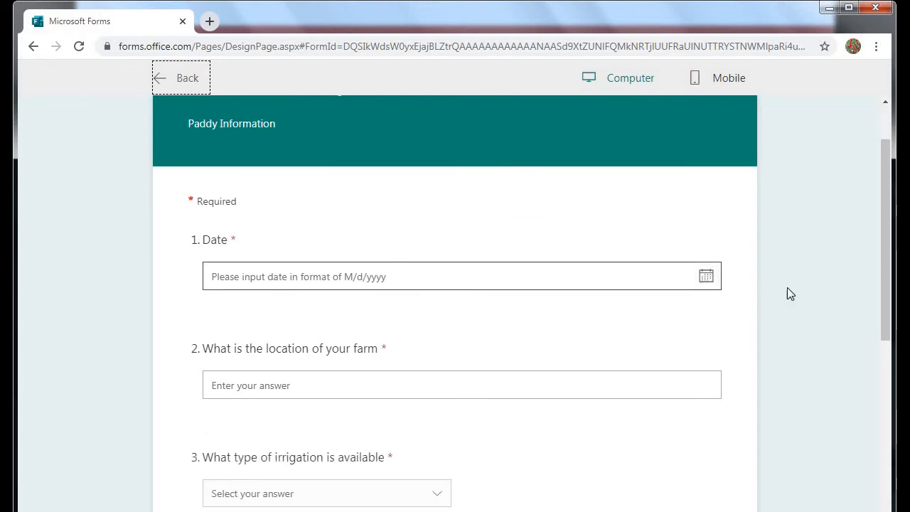
{"action": "left_click", "coordinate": [709, 282]}
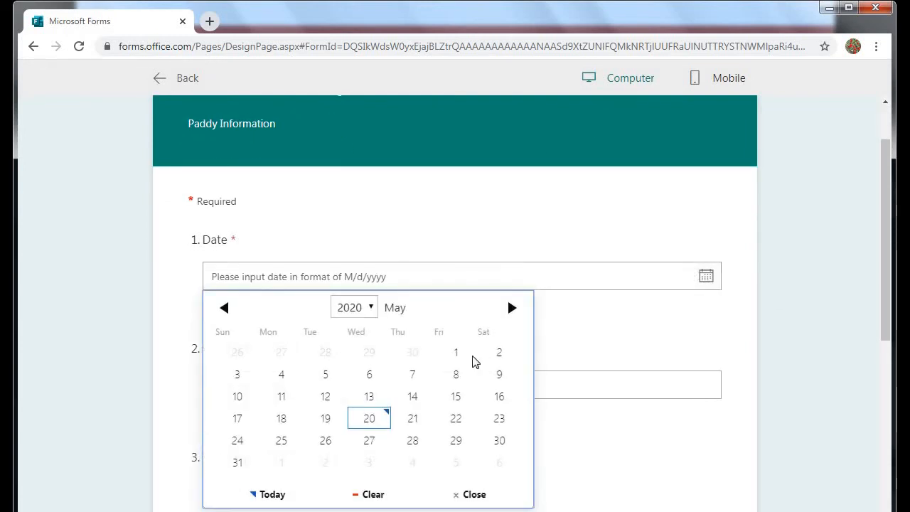
{"action": "left_click", "coordinate": [459, 373]}
{"action": "scroll", "coordinate": [346, 312], "scroll_direction": "down", "scroll_amount": 1}
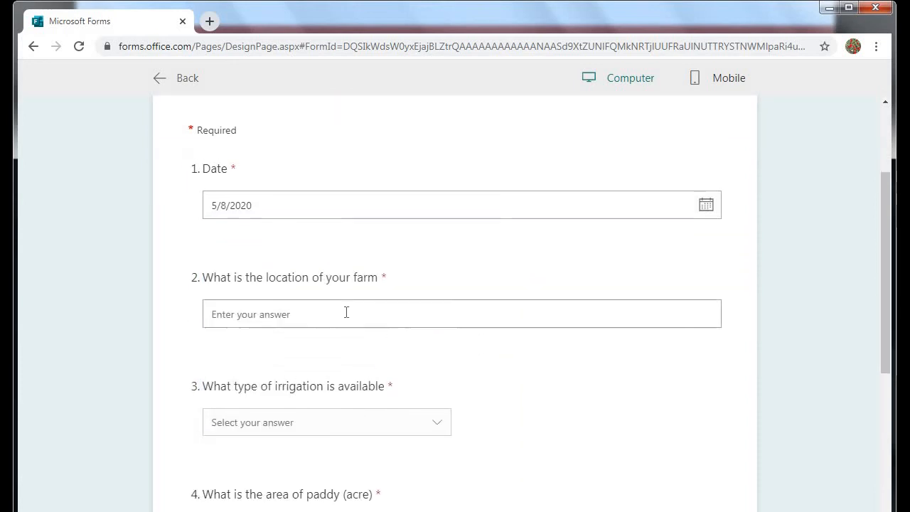
{"action": "left_click", "coordinate": [346, 313]}
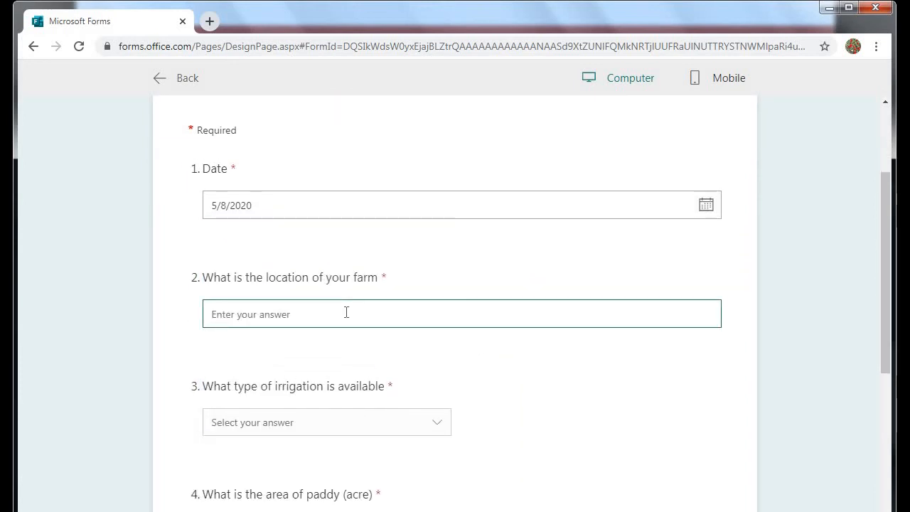
{"action": "type", "text": "hosha"}
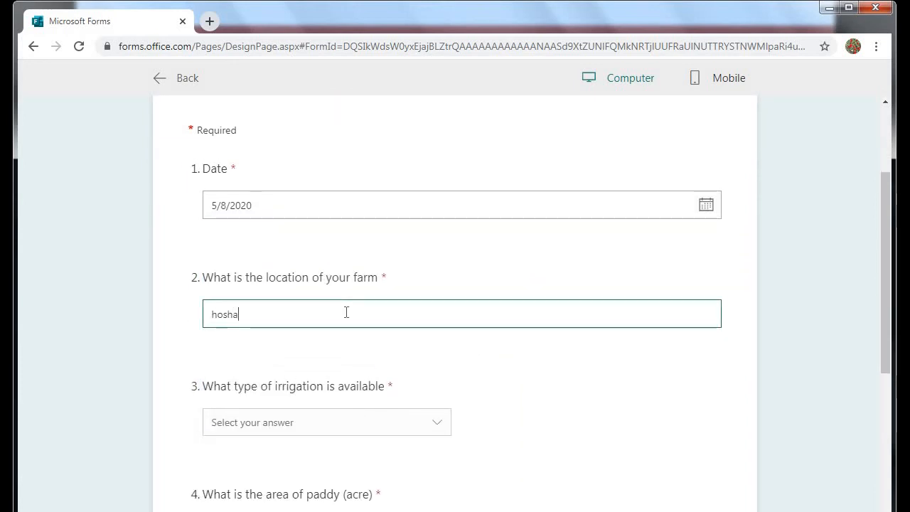
{"action": "type", "text": "irpur"}
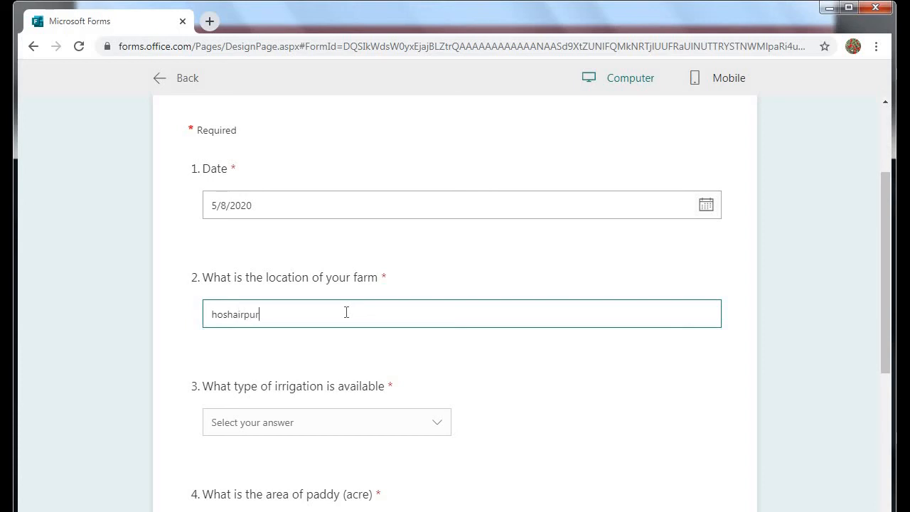
{"action": "type", "text": ", punjab"}
Answer canal for irrigation, 'twne' for paddy area and 22 for yield.
{"action": "left_click", "coordinate": [250, 423]}
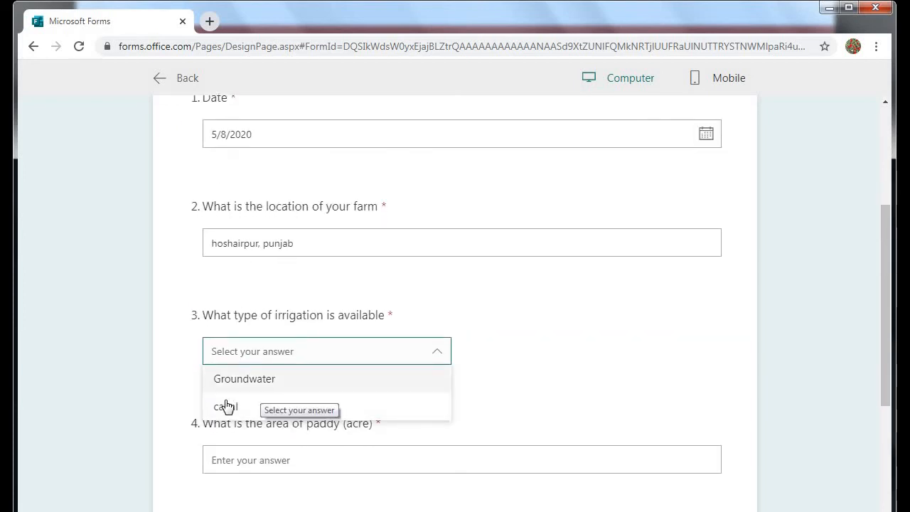
{"action": "left_click", "coordinate": [228, 406]}
{"action": "scroll", "coordinate": [291, 373], "scroll_direction": "down", "scroll_amount": 1}
{"action": "left_click", "coordinate": [288, 389]}
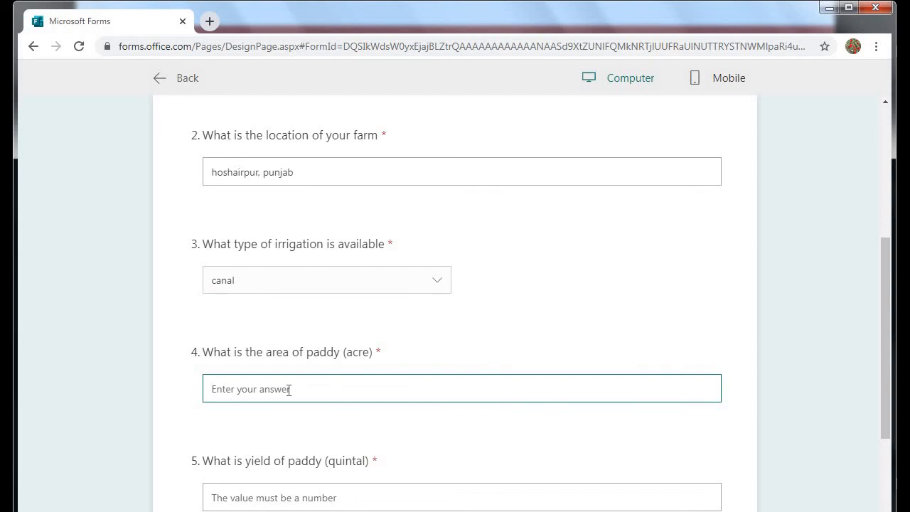
{"action": "type", "text": "twne"}
{"action": "scroll", "coordinate": [284, 413], "scroll_direction": "down", "scroll_amount": 1}
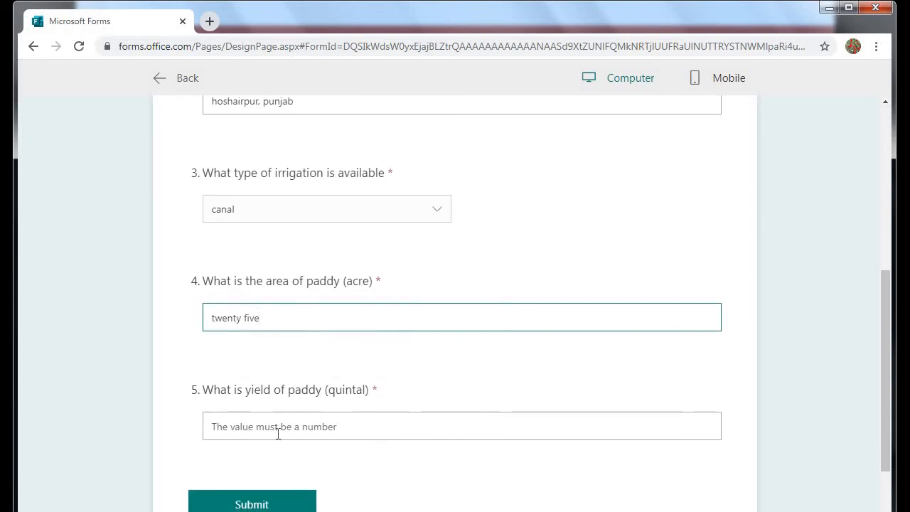
{"action": "left_click", "coordinate": [277, 432]}
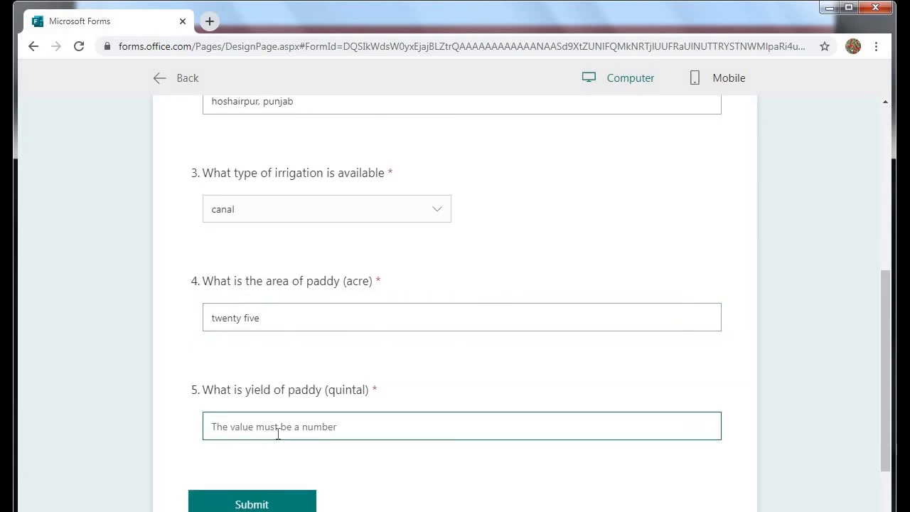
{"action": "type", "text": "22"}
Leave the preview and return to the Farmer Survey editor.
{"action": "scroll", "coordinate": [277, 432], "scroll_direction": "down", "scroll_amount": 1}
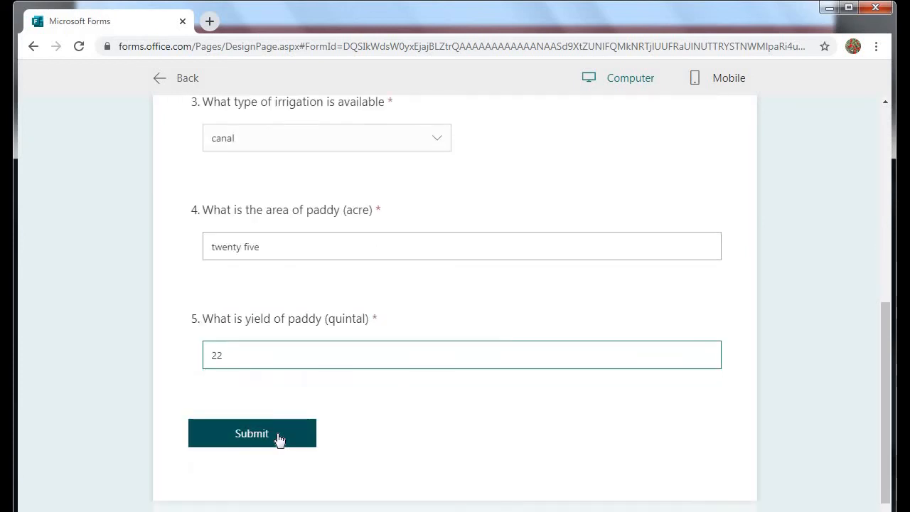
{"action": "scroll", "coordinate": [278, 434], "scroll_direction": "up", "scroll_amount": 3}
{"action": "scroll", "coordinate": [278, 436], "scroll_direction": "up", "scroll_amount": 2}
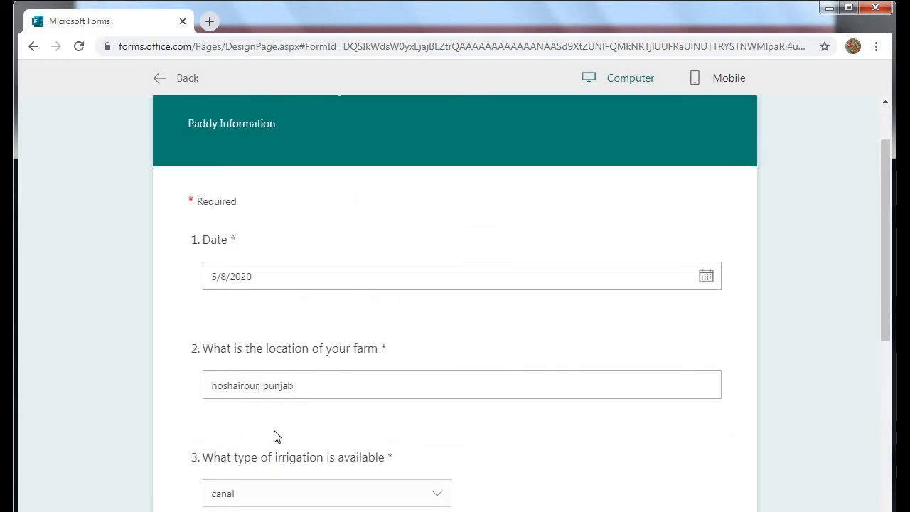
{"action": "scroll", "coordinate": [278, 391], "scroll_direction": "down", "scroll_amount": 5}
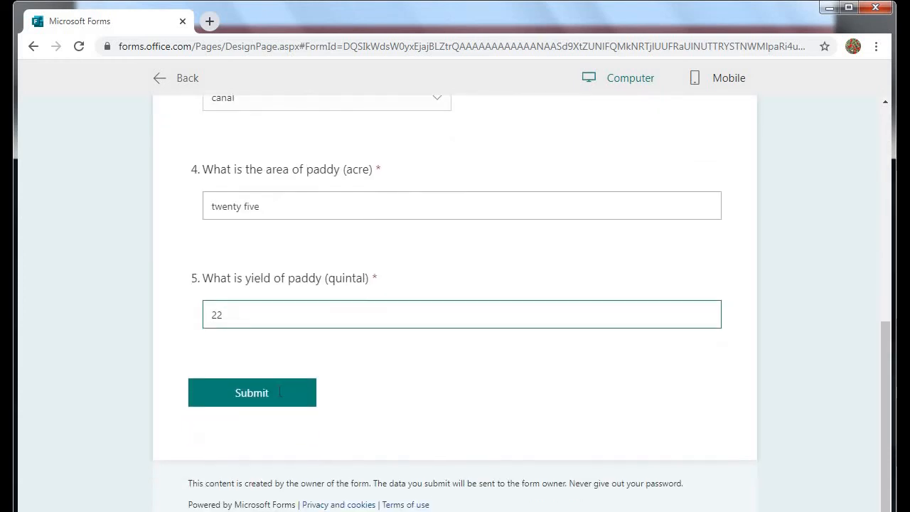
{"action": "scroll", "coordinate": [279, 396], "scroll_direction": "up", "scroll_amount": 5}
{"action": "scroll", "coordinate": [280, 396], "scroll_direction": "up", "scroll_amount": 2}
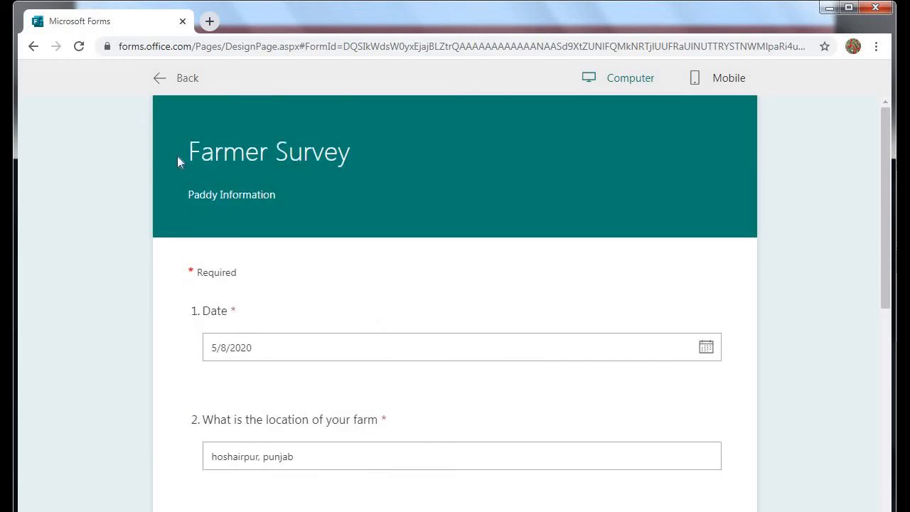
{"action": "left_click", "coordinate": [158, 84]}
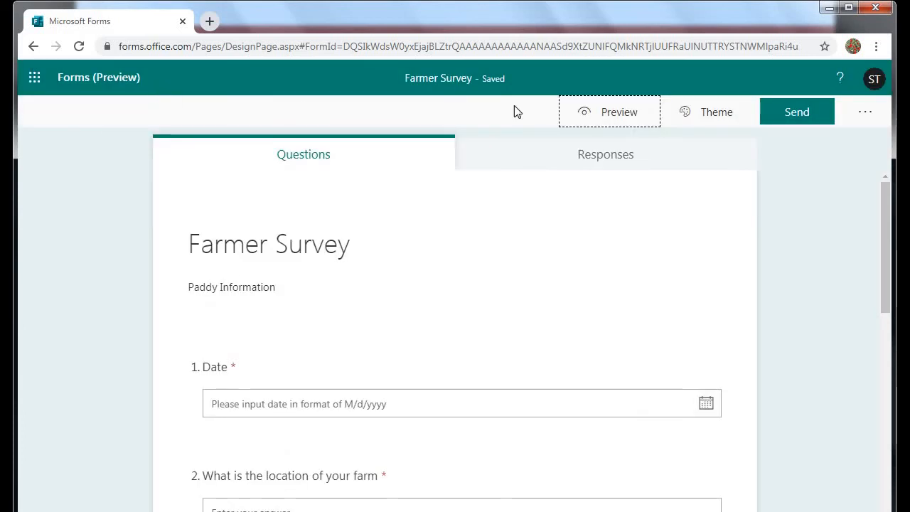
Copy the Farmer Survey's response link from the Send panel.
{"action": "left_click", "coordinate": [783, 123]}
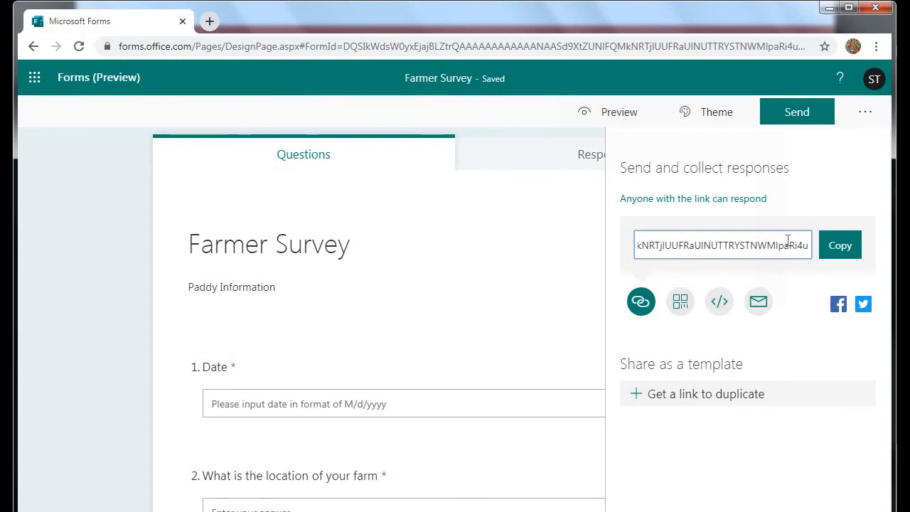
{"action": "left_click", "coordinate": [842, 249]}
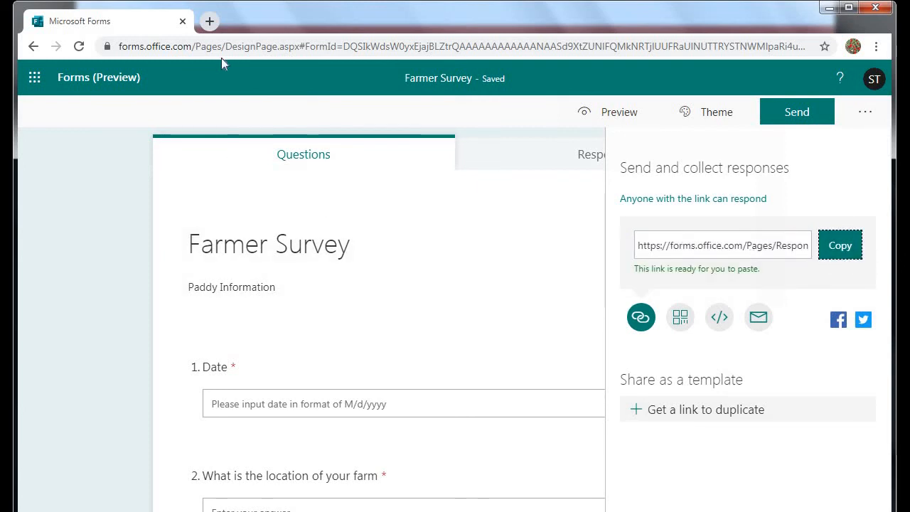
Open the copied form link in a new browser tab.
{"action": "left_click", "coordinate": [209, 22]}
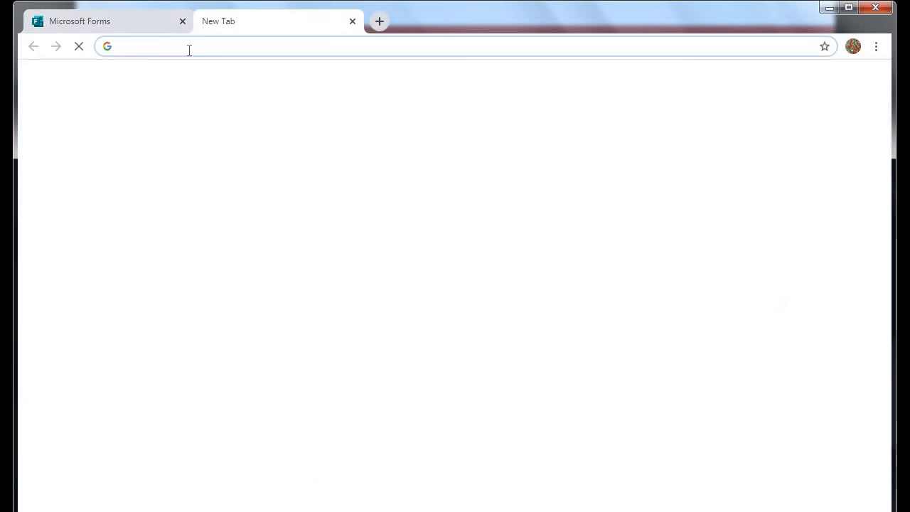
{"action": "key", "text": "ctrl+v"}
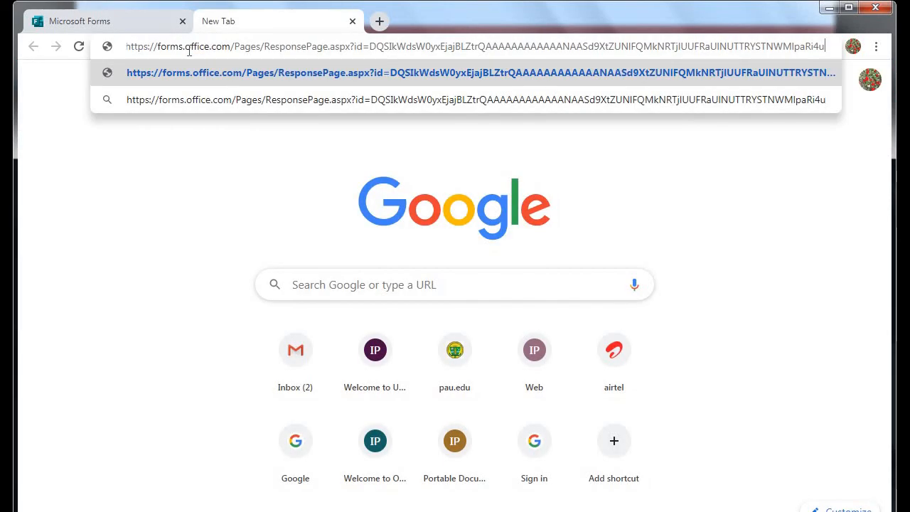
{"action": "key", "text": "Return"}
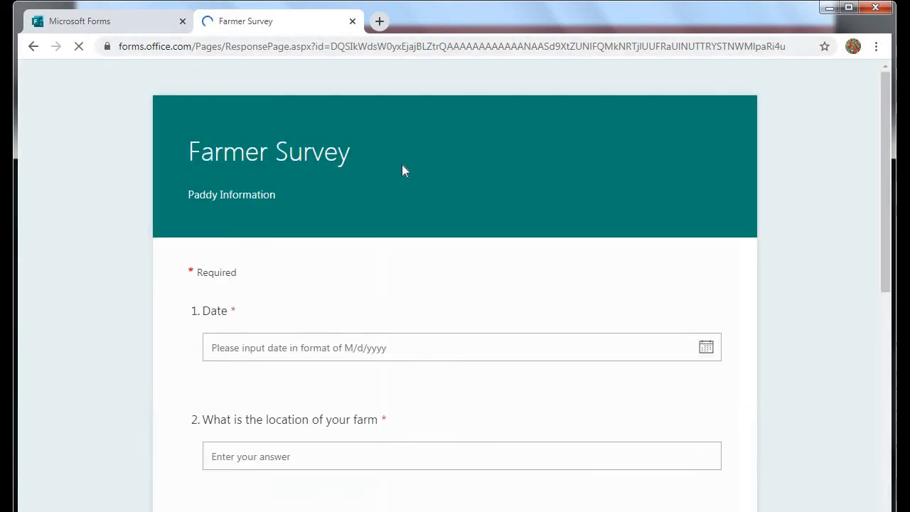
{"action": "scroll", "coordinate": [413, 263], "scroll_direction": "down", "scroll_amount": 1}
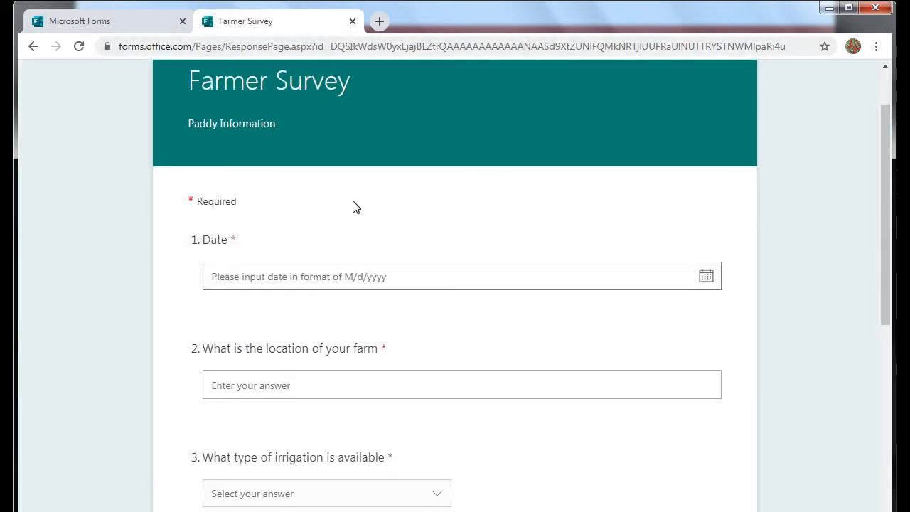
{"action": "scroll", "coordinate": [359, 211], "scroll_direction": "down", "scroll_amount": 5}
{"action": "scroll", "coordinate": [359, 216], "scroll_direction": "up", "scroll_amount": 6}
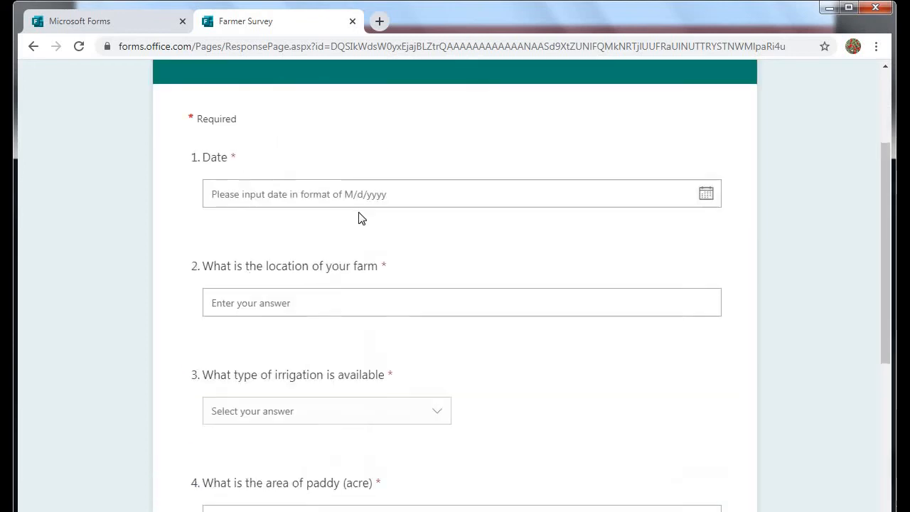
Answer date 20 May 2020, location 'hoshiarpur, punjab' and irrigation Groundwater.
{"action": "left_click", "coordinate": [702, 283]}
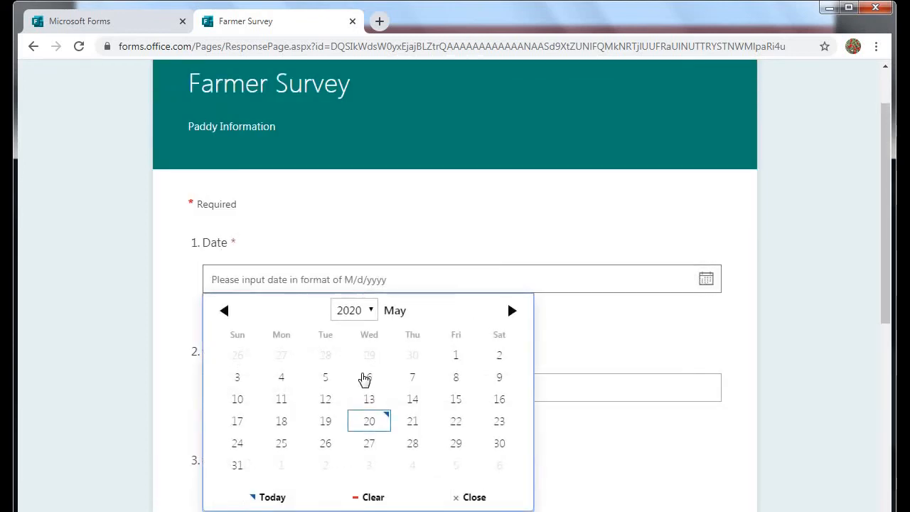
{"action": "left_click", "coordinate": [369, 415]}
{"action": "scroll", "coordinate": [402, 345], "scroll_direction": "down", "scroll_amount": 1}
{"action": "left_click", "coordinate": [301, 310]}
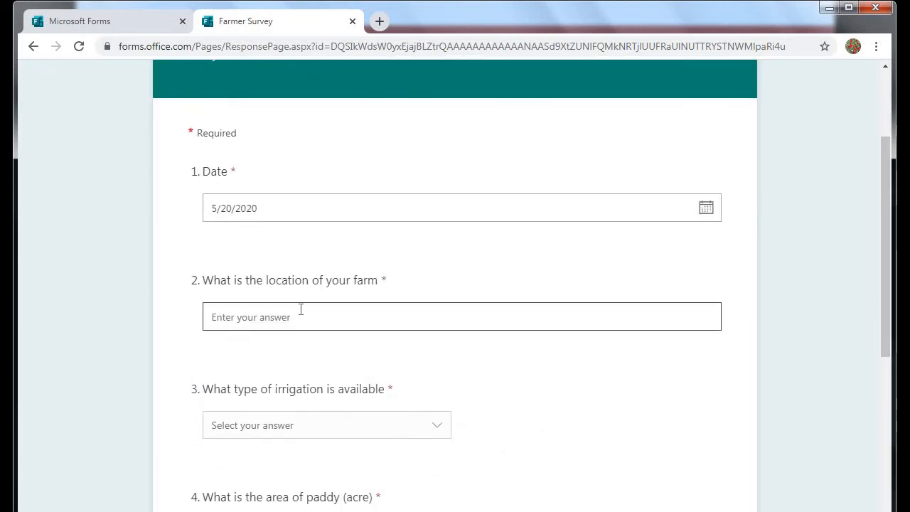
{"action": "type", "text": "hoshiarpur"}
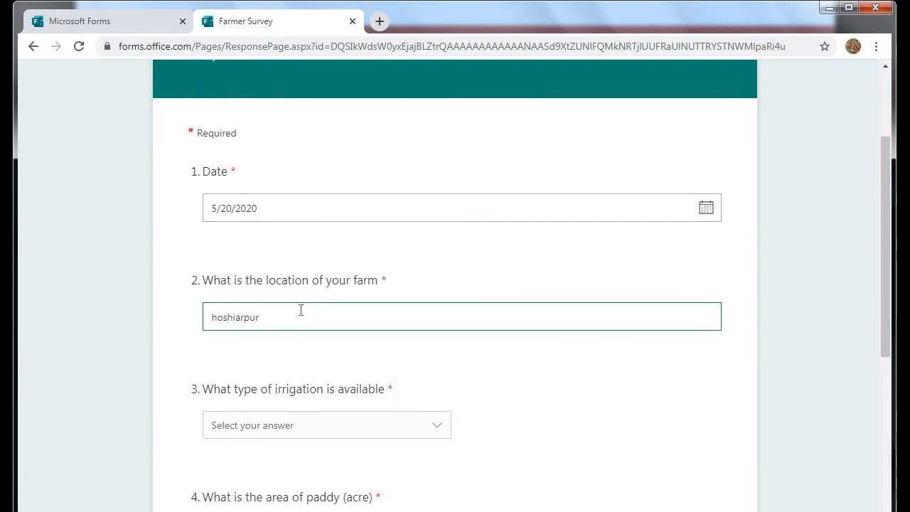
{"action": "type", "text": ", punjab"}
{"action": "left_click", "coordinate": [295, 432]}
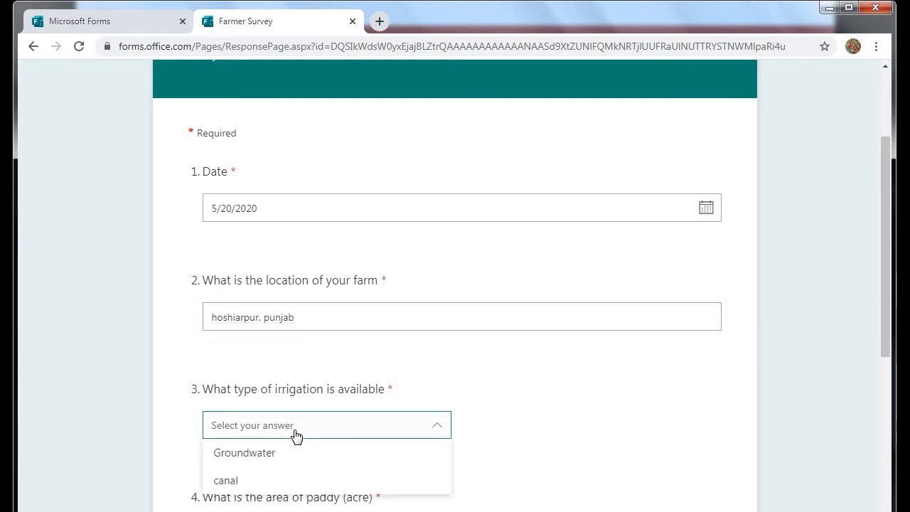
{"action": "left_click", "coordinate": [244, 457]}
Enter paddy area 'twenty' and yield 22, then submit the response.
{"action": "scroll", "coordinate": [294, 388], "scroll_direction": "down", "scroll_amount": 2}
{"action": "left_click", "coordinate": [294, 388]}
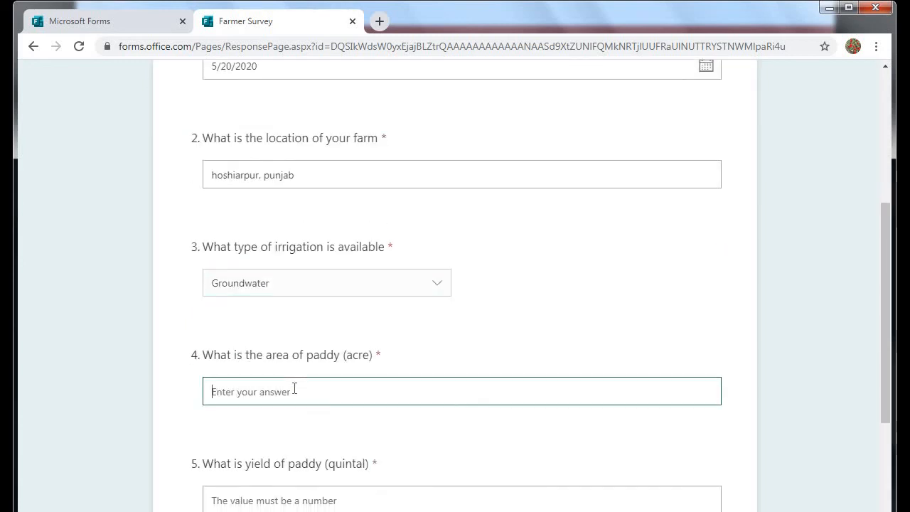
{"action": "type", "text": "twenty"}
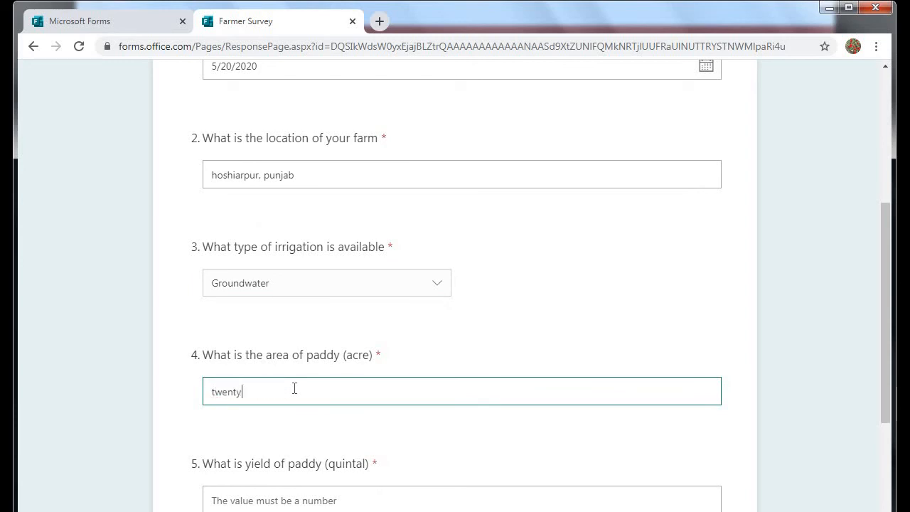
{"action": "scroll", "coordinate": [323, 354], "scroll_direction": "down", "scroll_amount": 1}
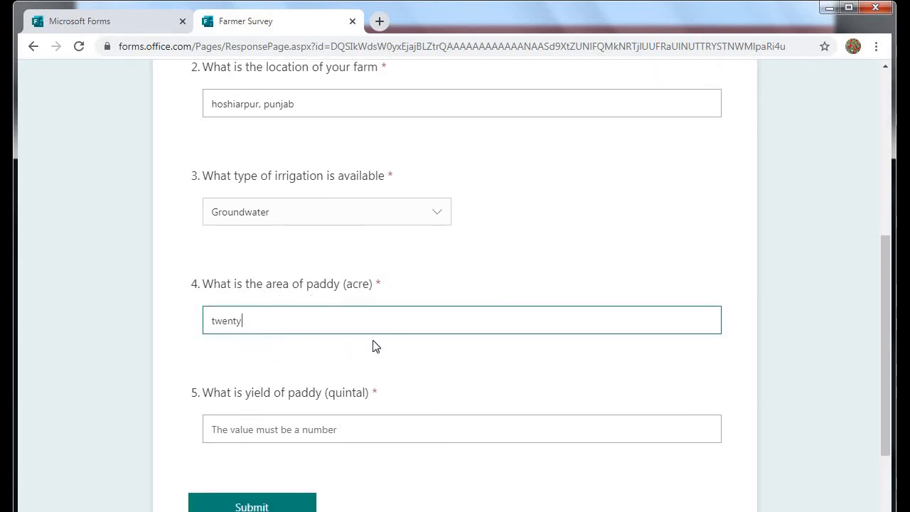
{"action": "left_click", "coordinate": [266, 436]}
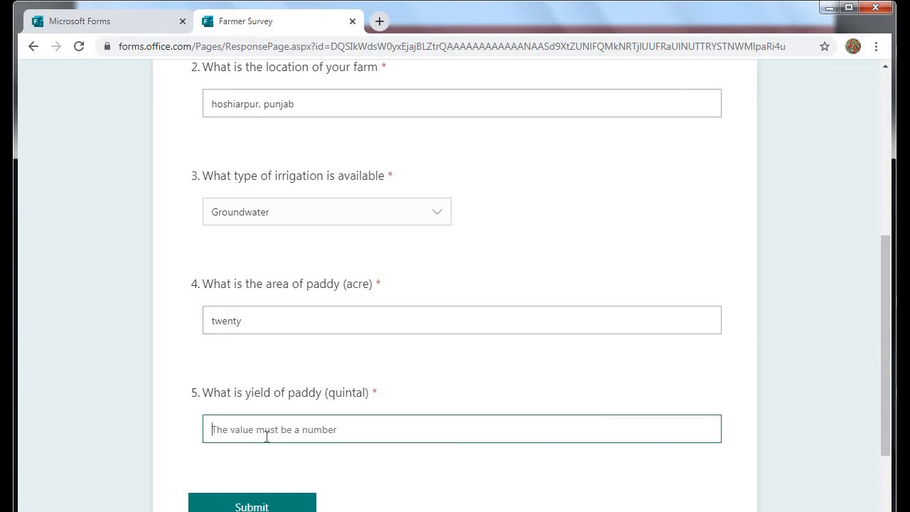
{"action": "type", "text": "22"}
{"action": "scroll", "coordinate": [258, 417], "scroll_direction": "down", "scroll_amount": 1}
{"action": "left_click", "coordinate": [254, 446]}
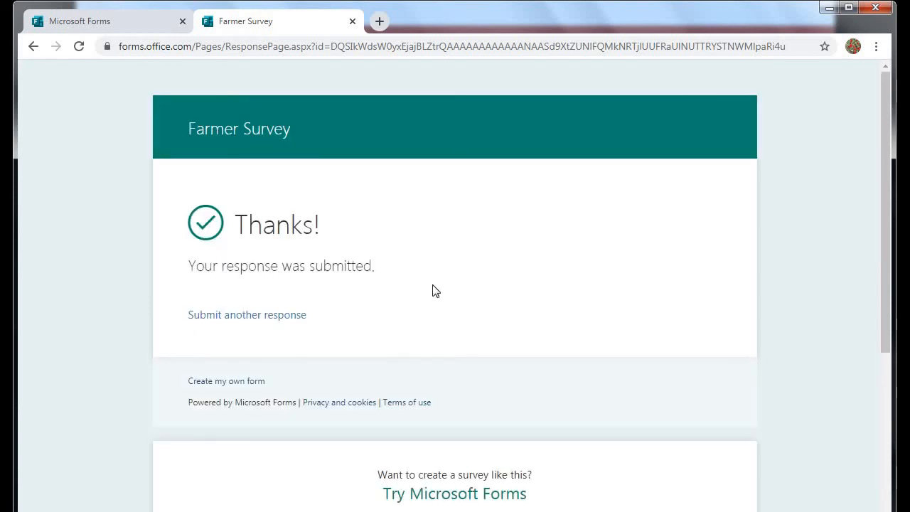
Start another response with date 5/21/2020 and location 'abc'.
{"action": "left_click", "coordinate": [266, 319]}
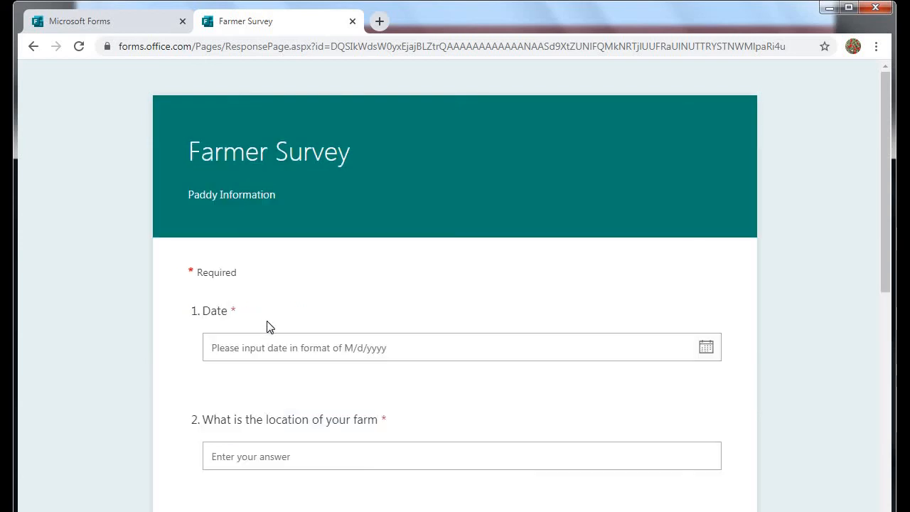
{"action": "left_click", "coordinate": [260, 346]}
{"action": "left_click", "coordinate": [419, 494]}
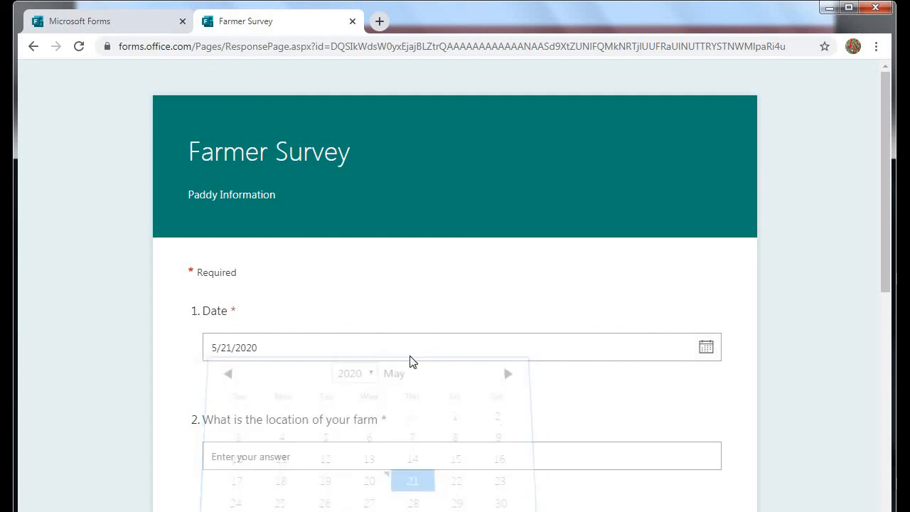
{"action": "scroll", "coordinate": [321, 410], "scroll_direction": "down", "scroll_amount": 1}
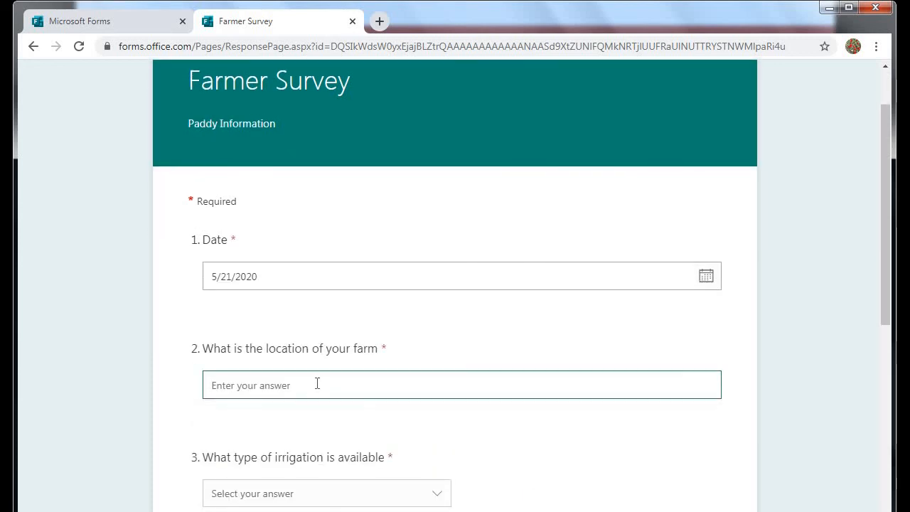
{"action": "type", "text": "abc"}
Choose canal irrigation and enter paddy area 'two'.
{"action": "scroll", "coordinate": [308, 386], "scroll_direction": "down", "scroll_amount": 1}
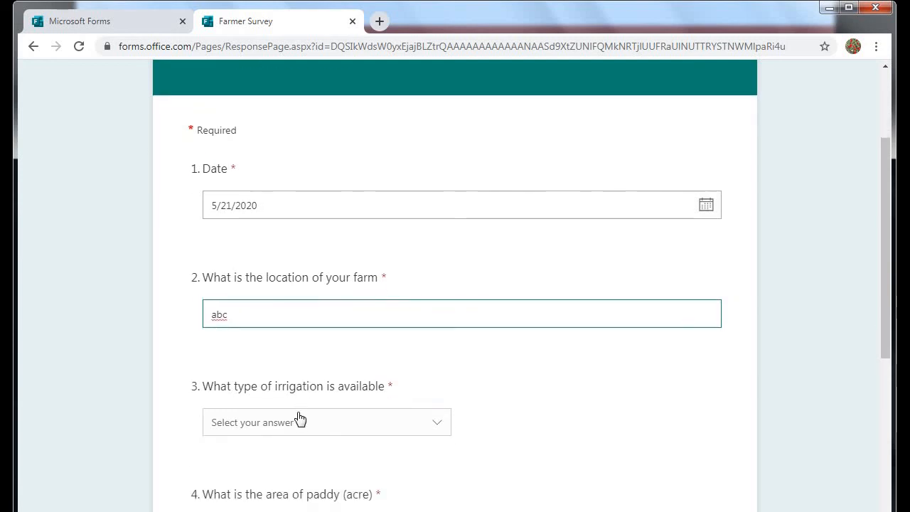
{"action": "left_click", "coordinate": [298, 420]}
{"action": "left_click", "coordinate": [244, 479]}
{"action": "scroll", "coordinate": [295, 355], "scroll_direction": "down", "scroll_amount": 2}
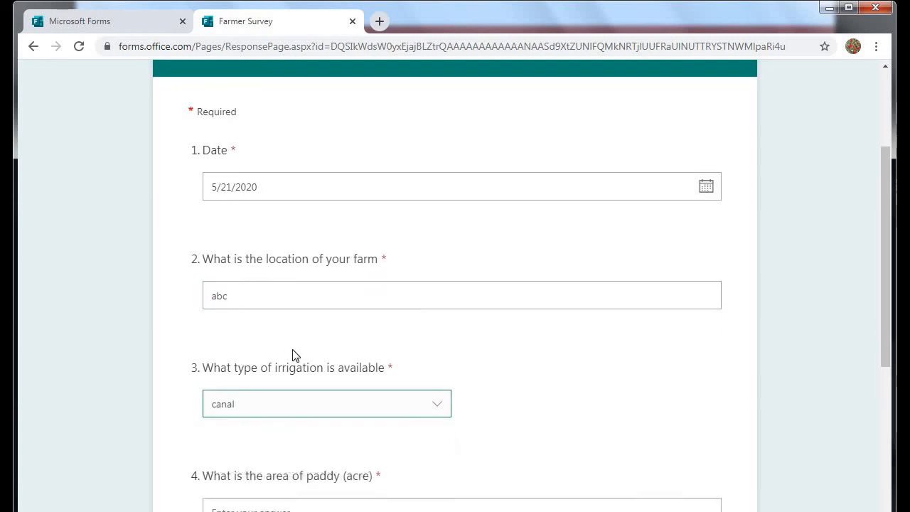
{"action": "left_click", "coordinate": [276, 397]}
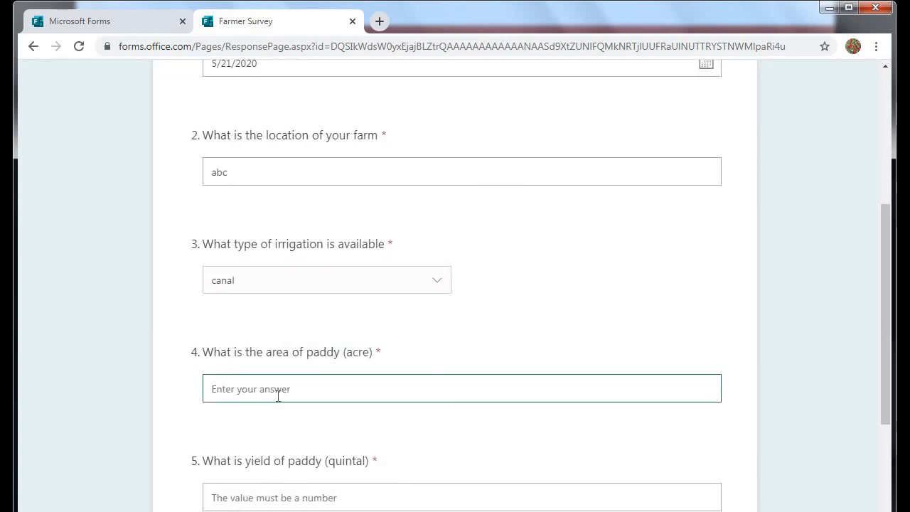
{"action": "type", "text": "two"}
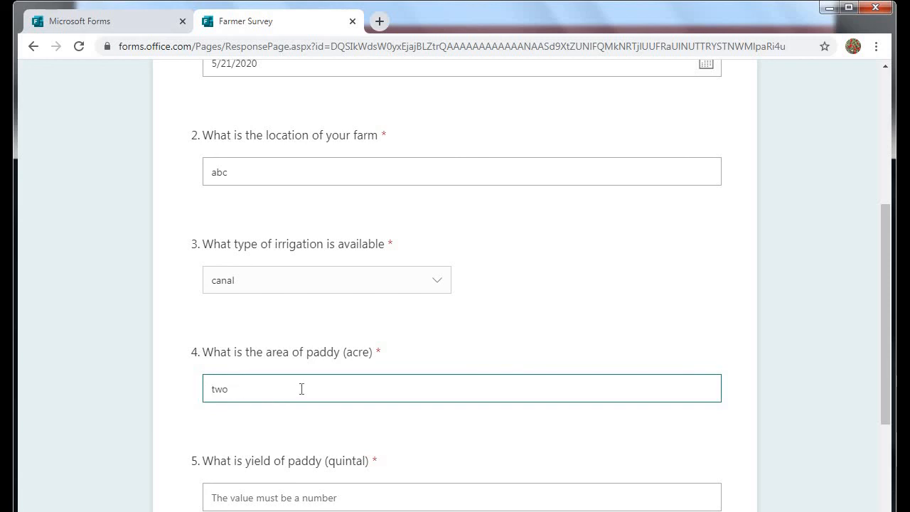
Enter paddy yield 23 and submit the second response.
{"action": "scroll", "coordinate": [303, 410], "scroll_direction": "down", "scroll_amount": 1}
{"action": "left_click", "coordinate": [305, 432]}
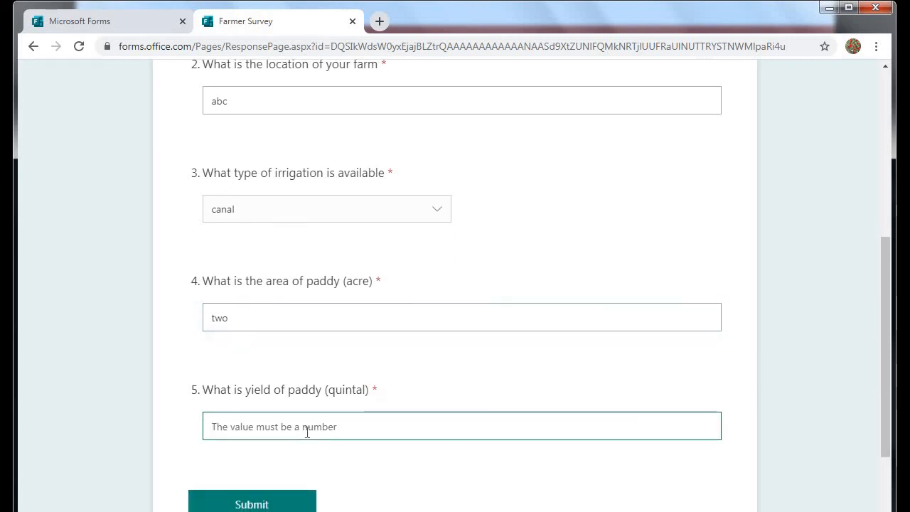
{"action": "type", "text": "23"}
{"action": "scroll", "coordinate": [305, 441], "scroll_direction": "down", "scroll_amount": 1}
{"action": "left_click", "coordinate": [263, 434]}
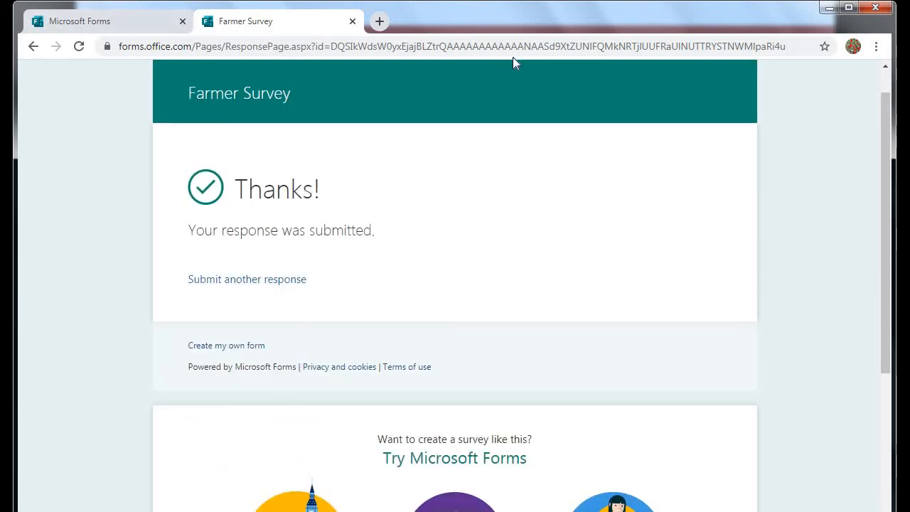
Return to the form editor and show its Responses summary.
{"action": "left_click", "coordinate": [93, 29]}
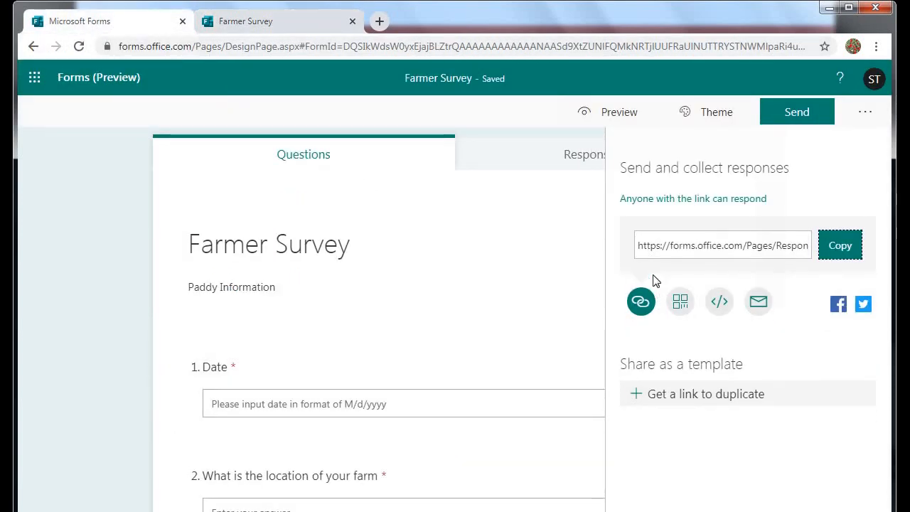
{"action": "scroll", "coordinate": [471, 266], "scroll_direction": "down", "scroll_amount": 3}
{"action": "scroll", "coordinate": [474, 278], "scroll_direction": "up", "scroll_amount": 3}
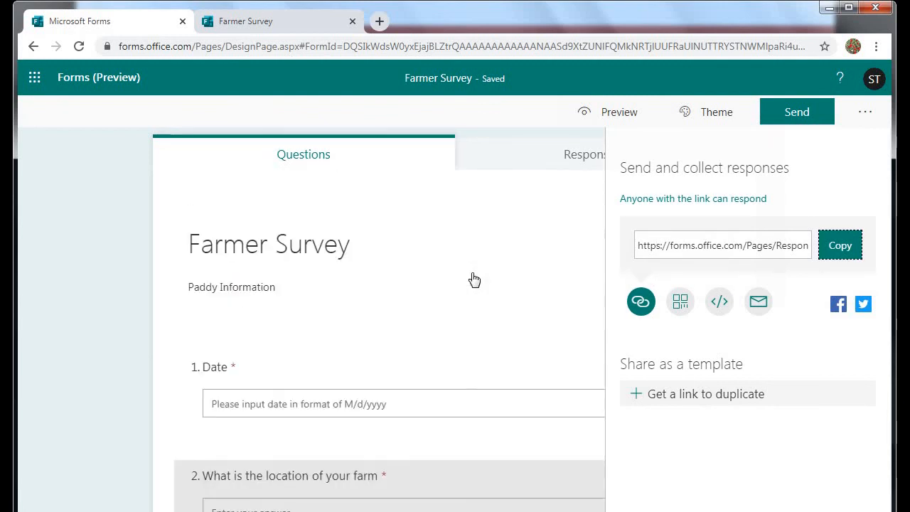
{"action": "left_click", "coordinate": [580, 164]}
Review the summary of 2 responses, 00:27 average, then export them to Excel.
{"action": "scroll", "coordinate": [449, 337], "scroll_direction": "down", "scroll_amount": 1}
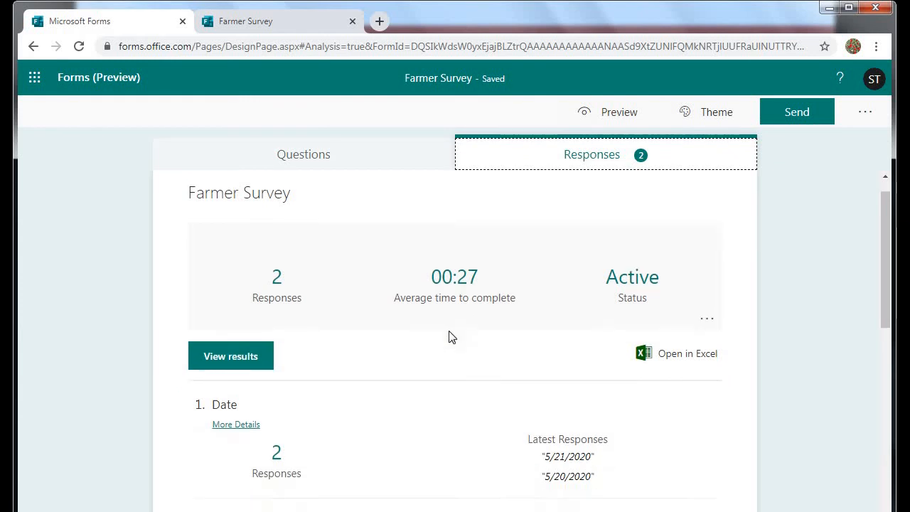
{"action": "scroll", "coordinate": [340, 283], "scroll_direction": "down", "scroll_amount": 2}
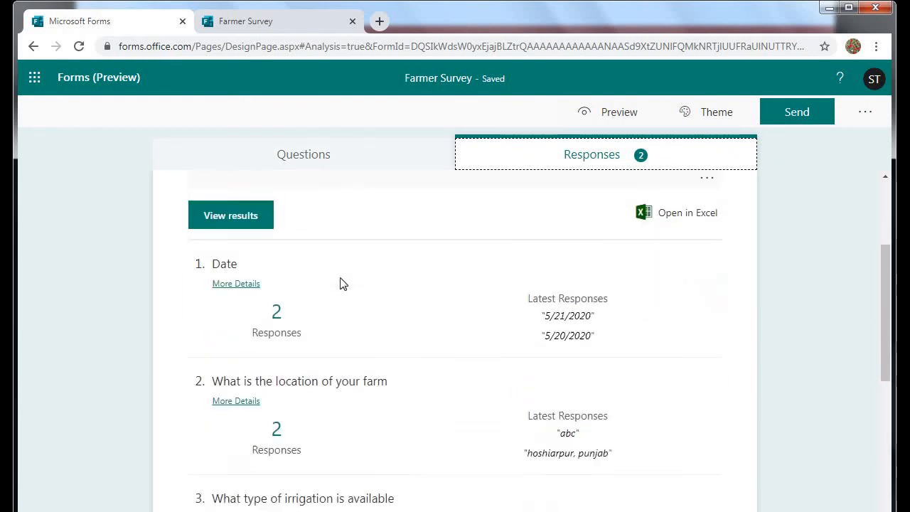
{"action": "scroll", "coordinate": [343, 284], "scroll_direction": "down", "scroll_amount": 2}
{"action": "scroll", "coordinate": [388, 331], "scroll_direction": "up", "scroll_amount": 2}
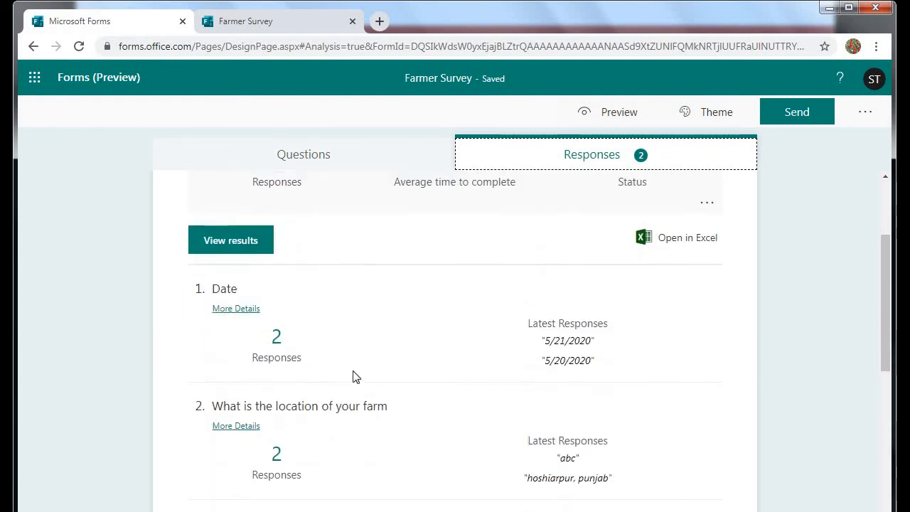
{"action": "scroll", "coordinate": [359, 375], "scroll_direction": "down", "scroll_amount": 5}
{"action": "scroll", "coordinate": [373, 374], "scroll_direction": "up", "scroll_amount": 3}
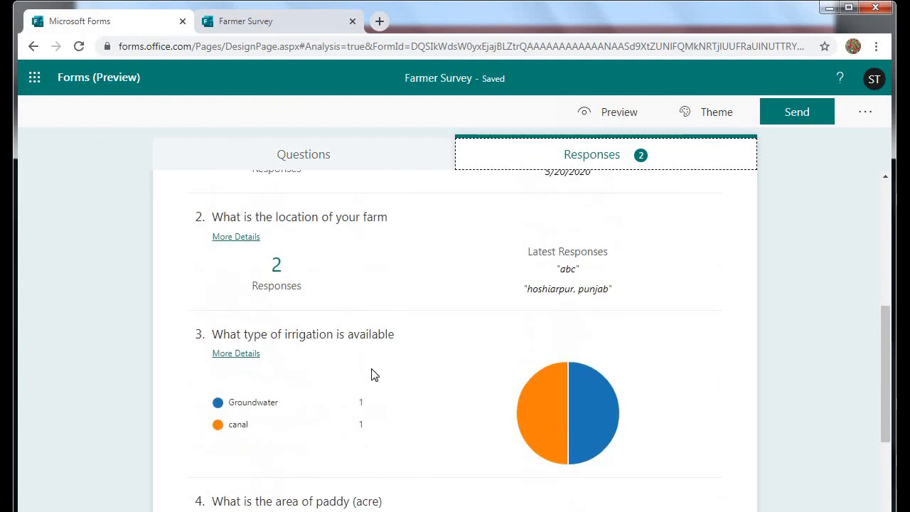
{"action": "scroll", "coordinate": [373, 375], "scroll_direction": "up", "scroll_amount": 4}
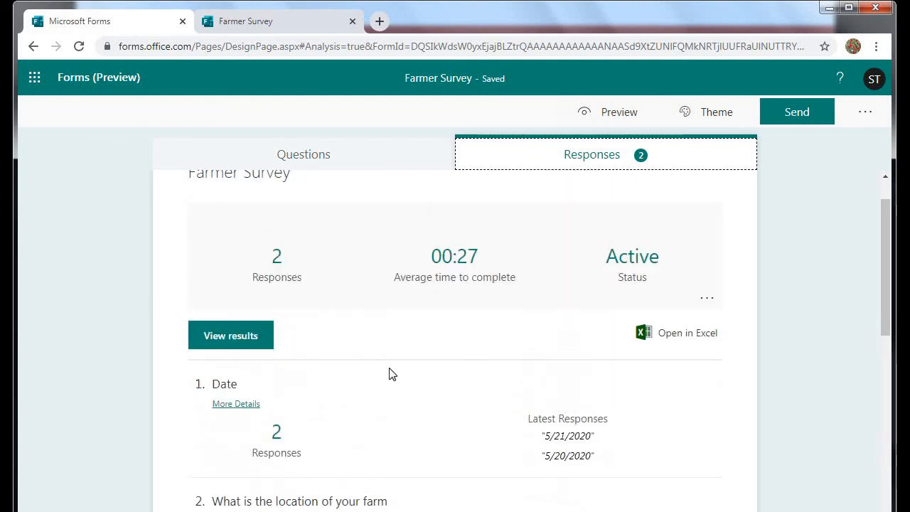
{"action": "left_click", "coordinate": [681, 335]}
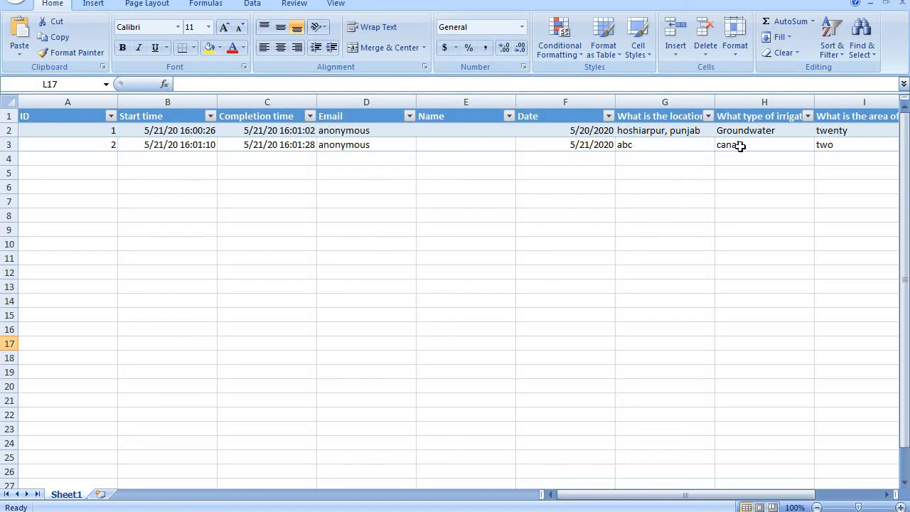
Scroll across the exported sheet to see the paddy yield values 22 and 23.
{"action": "left_click_drag", "start_coordinate": [747, 498], "coordinate": [790, 493]}
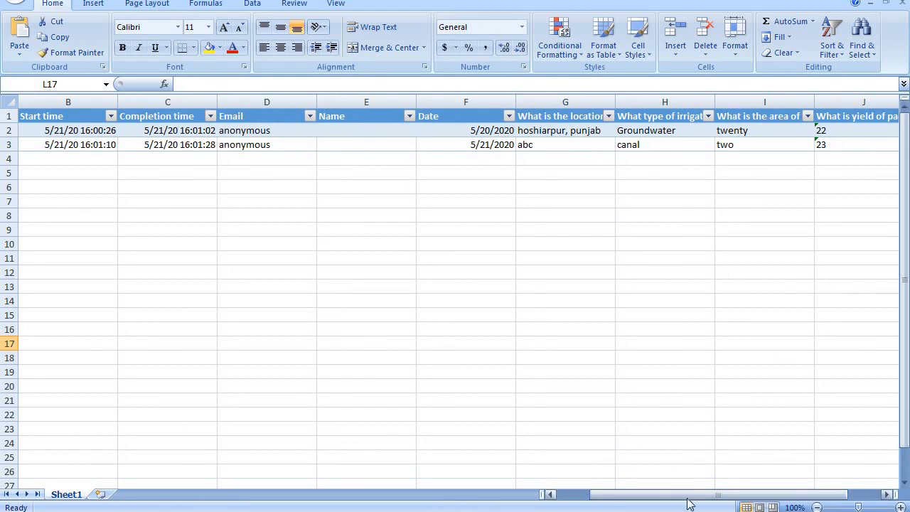
{"action": "left_click_drag", "start_coordinate": [688, 499], "coordinate": [718, 497]}
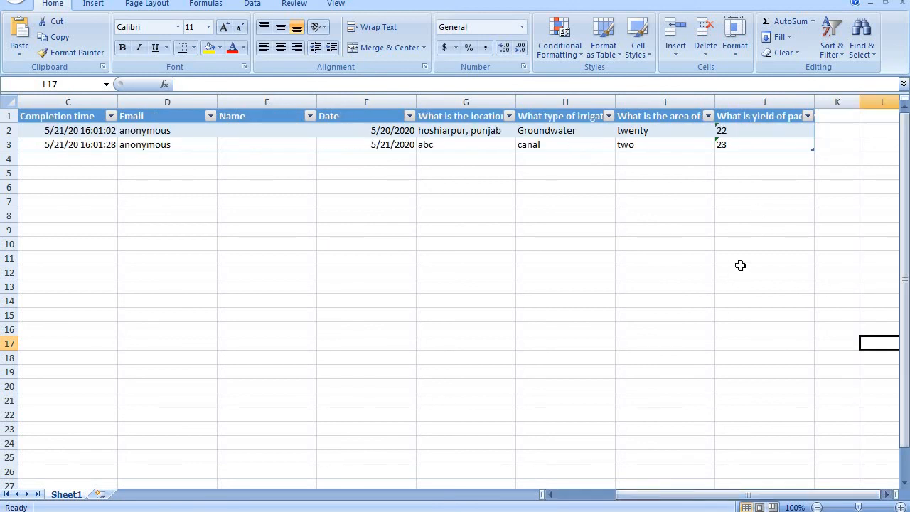
{"action": "left_click_drag", "start_coordinate": [648, 497], "coordinate": [607, 494]}
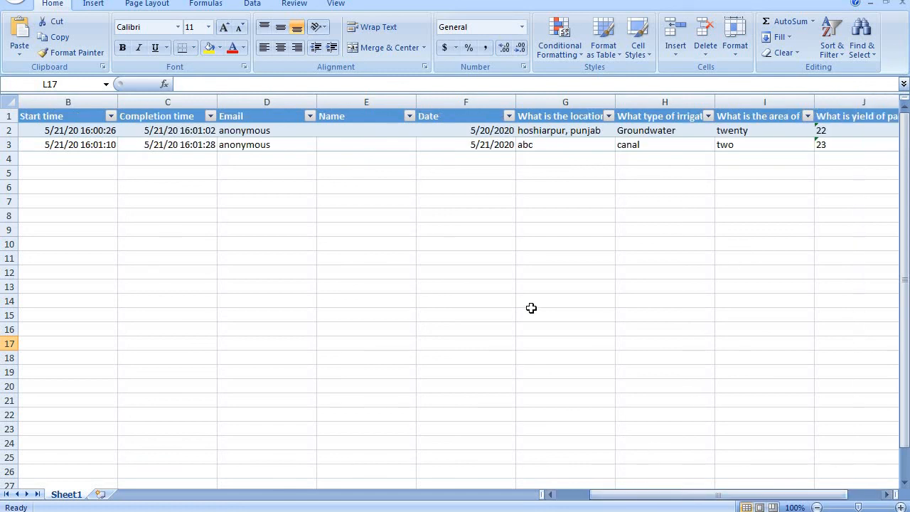